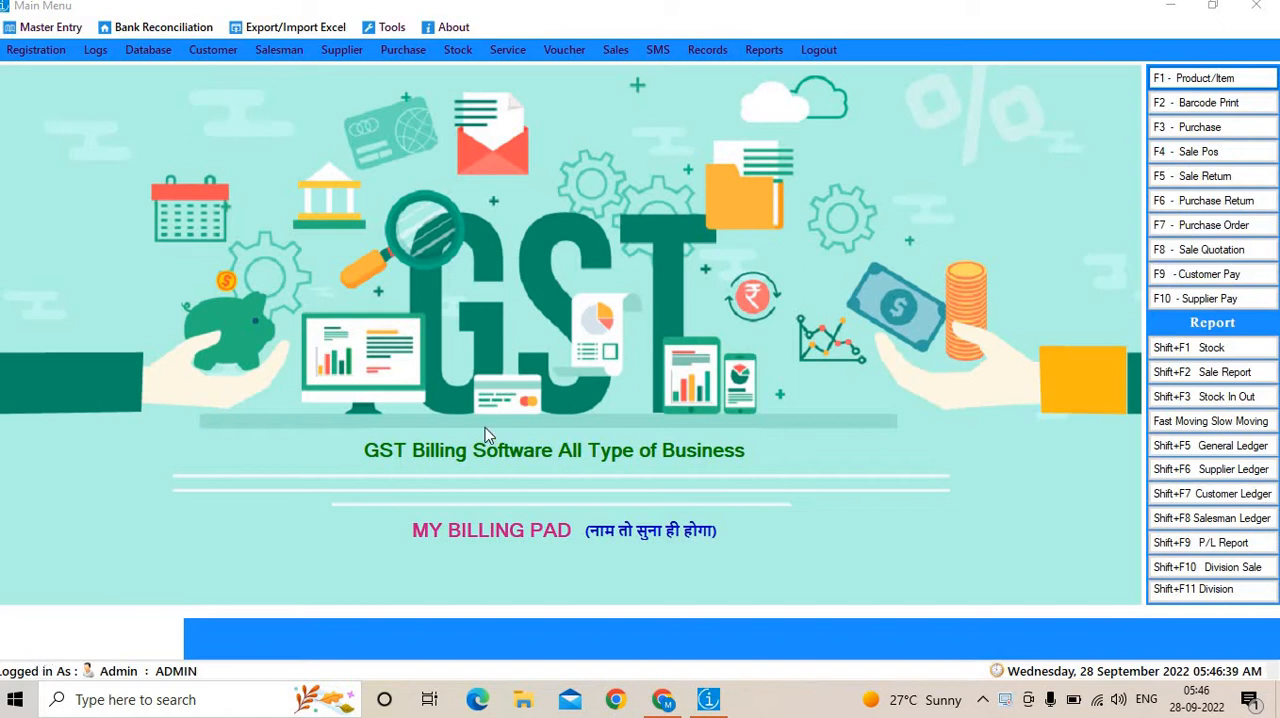
click(1190, 78)
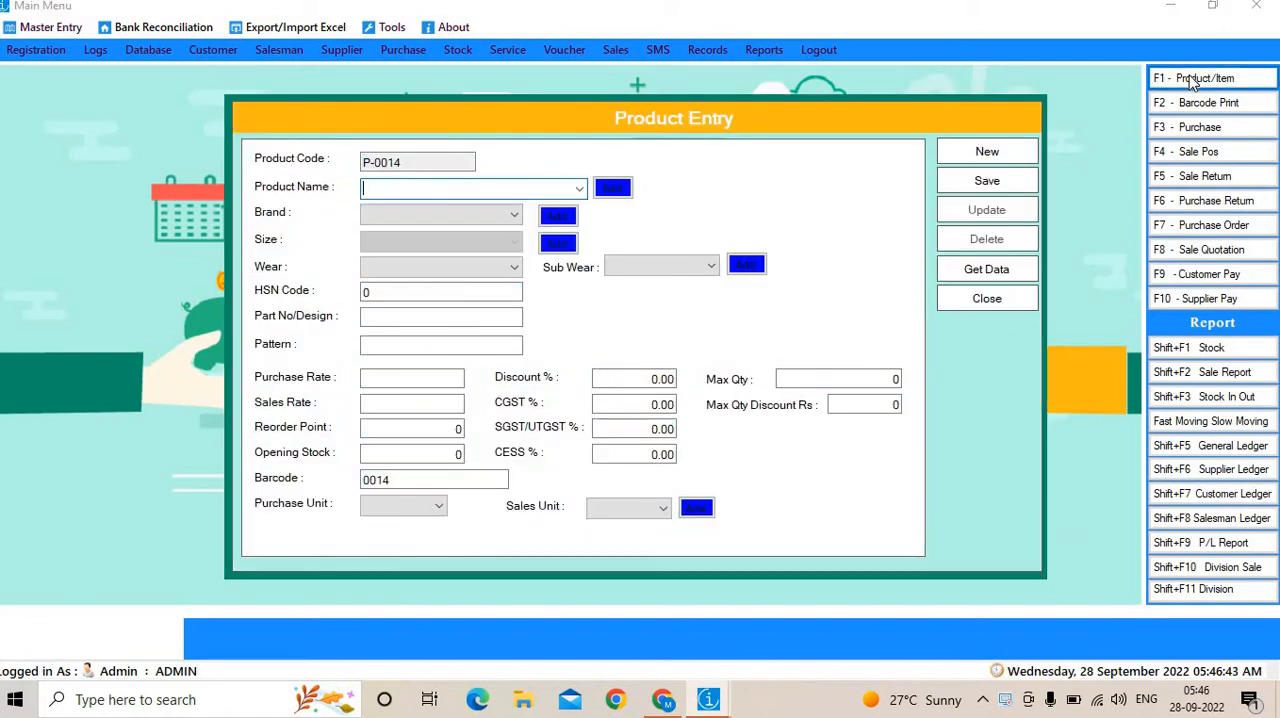
click(986, 271)
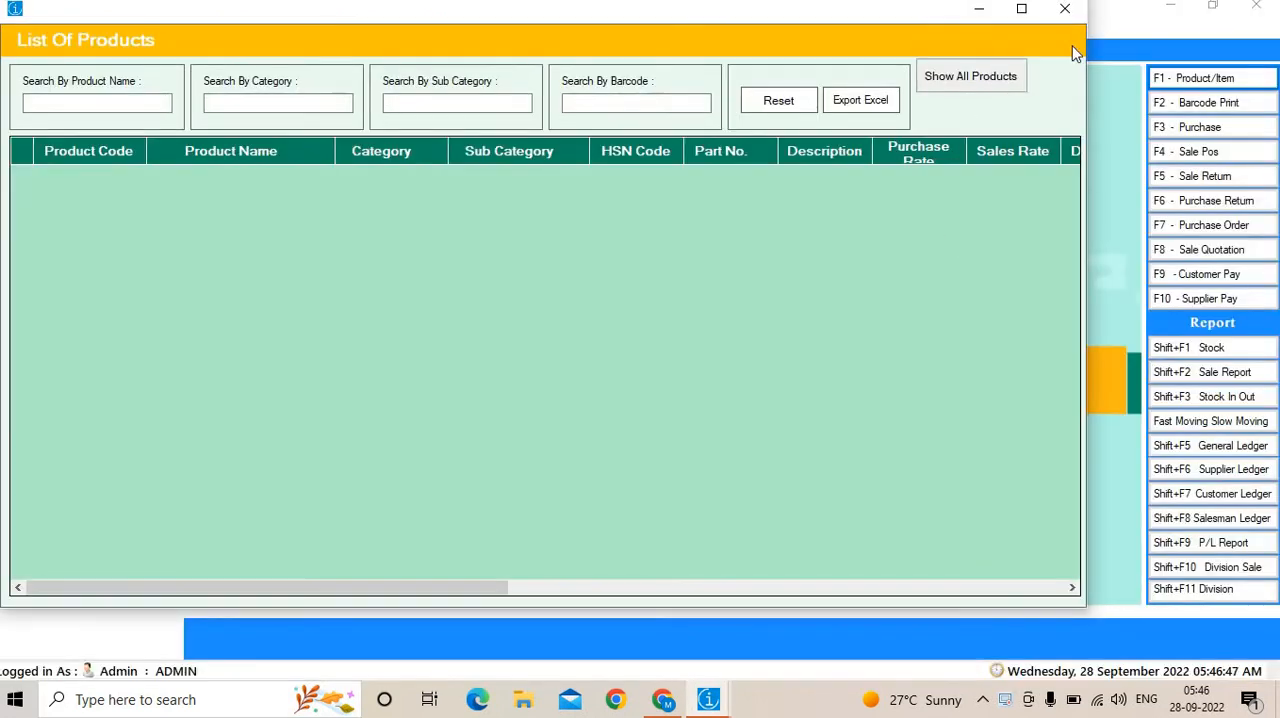
click(1066, 14)
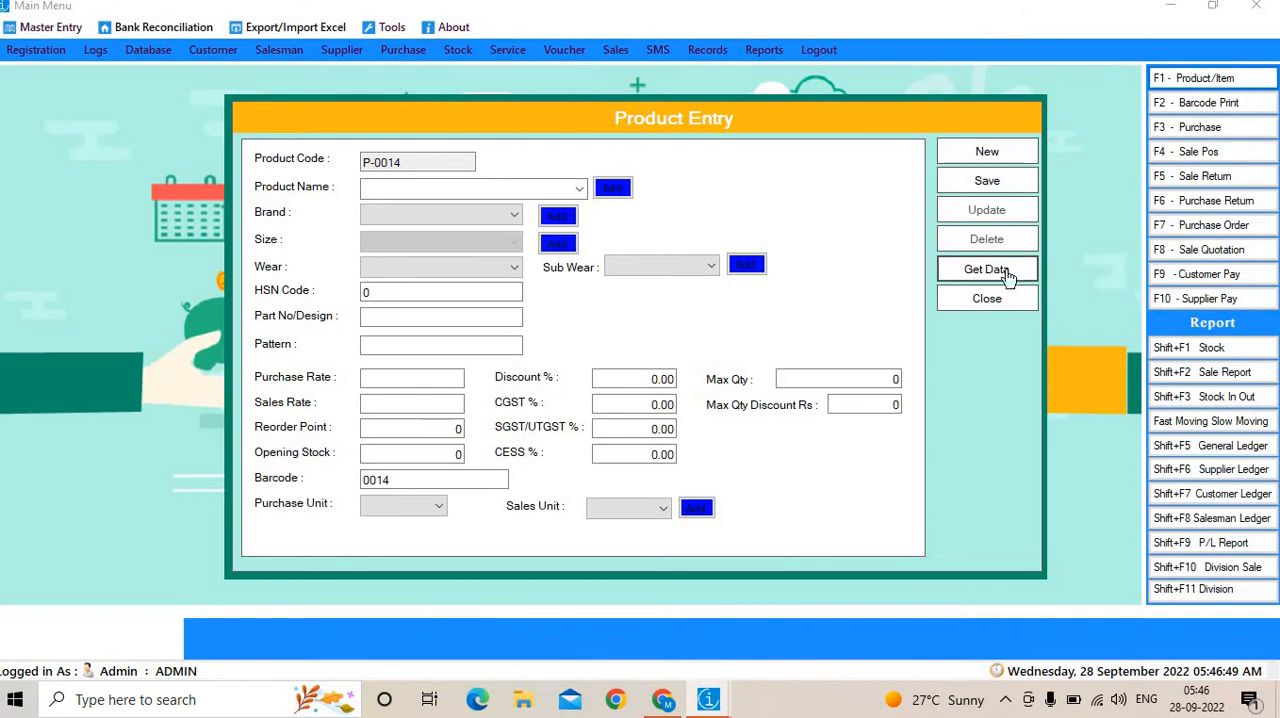
click(987, 299)
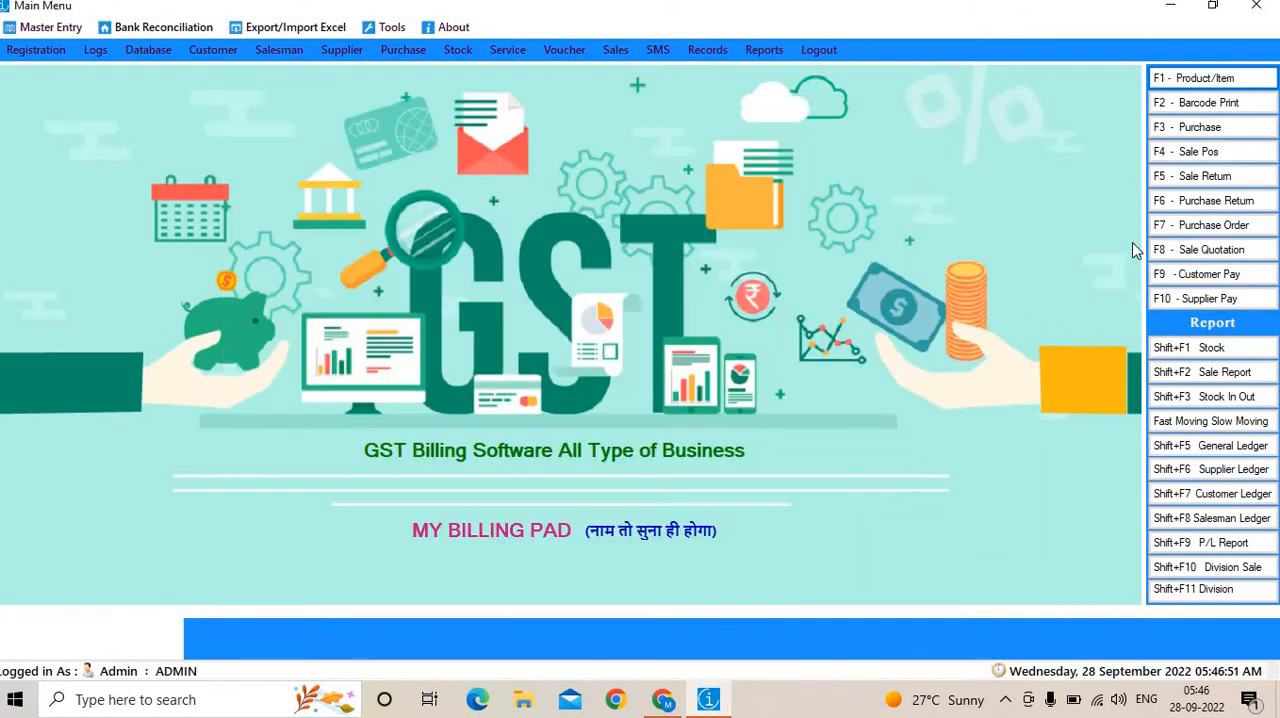
Add the products with barcodes 0004 and 0001 to a new point-of-sale invoice, and close it without settling.
click(1236, 162)
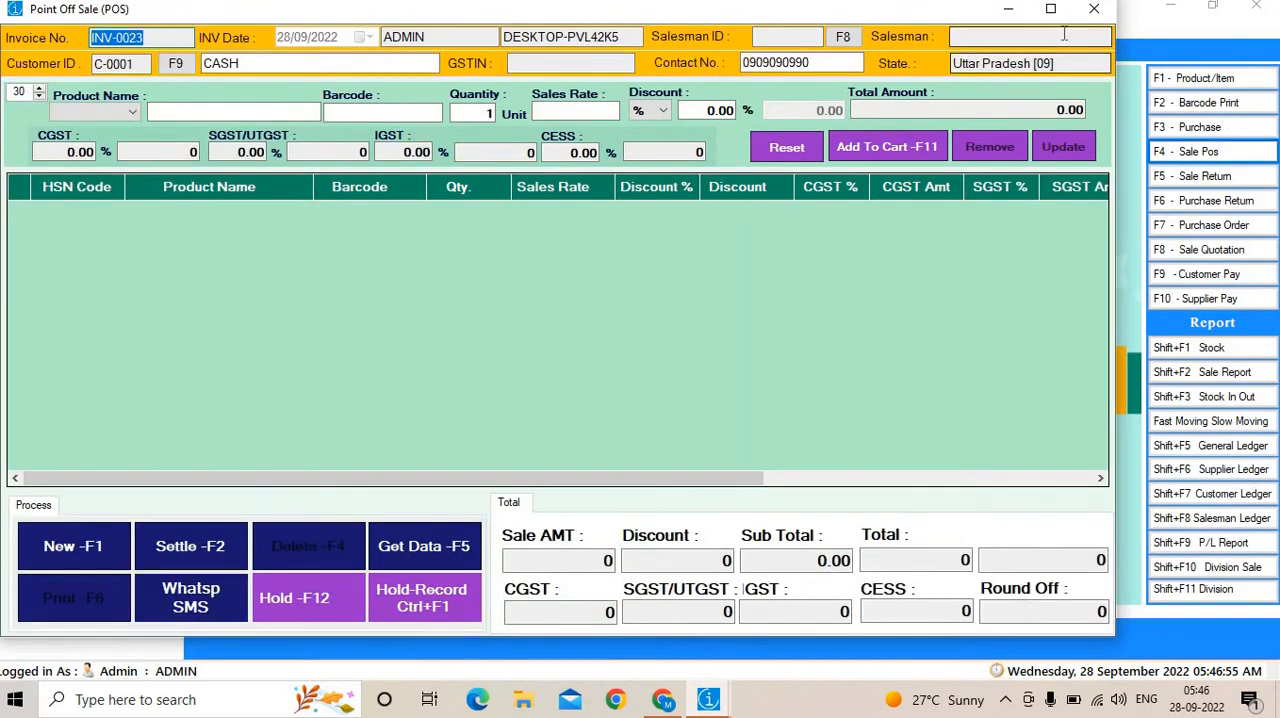
click(1050, 10)
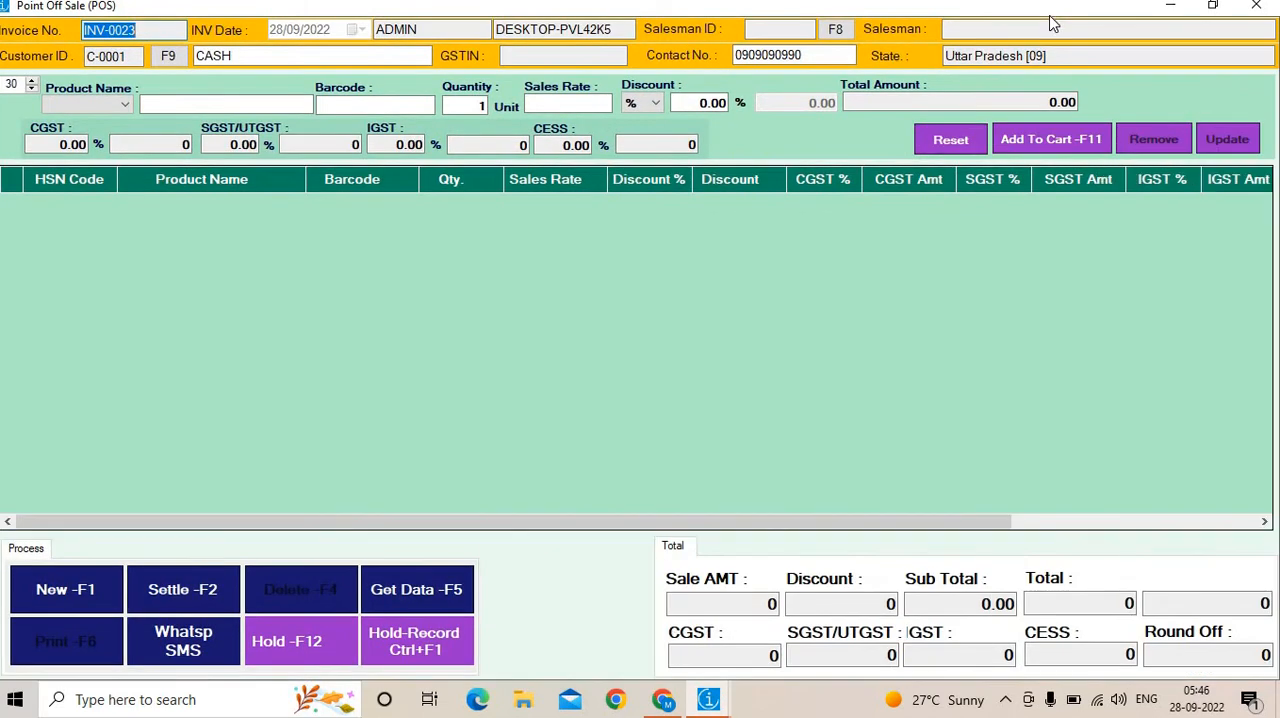
click(339, 103)
text(000)
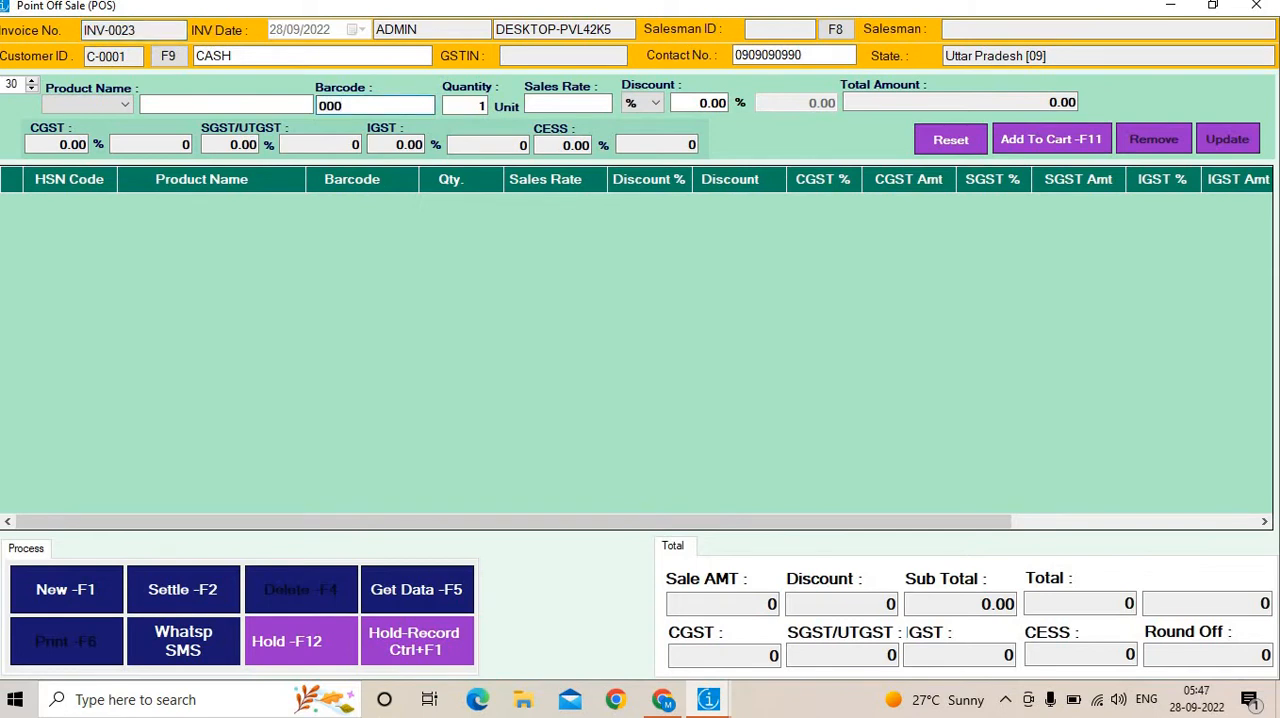
text(4)
key(Return)
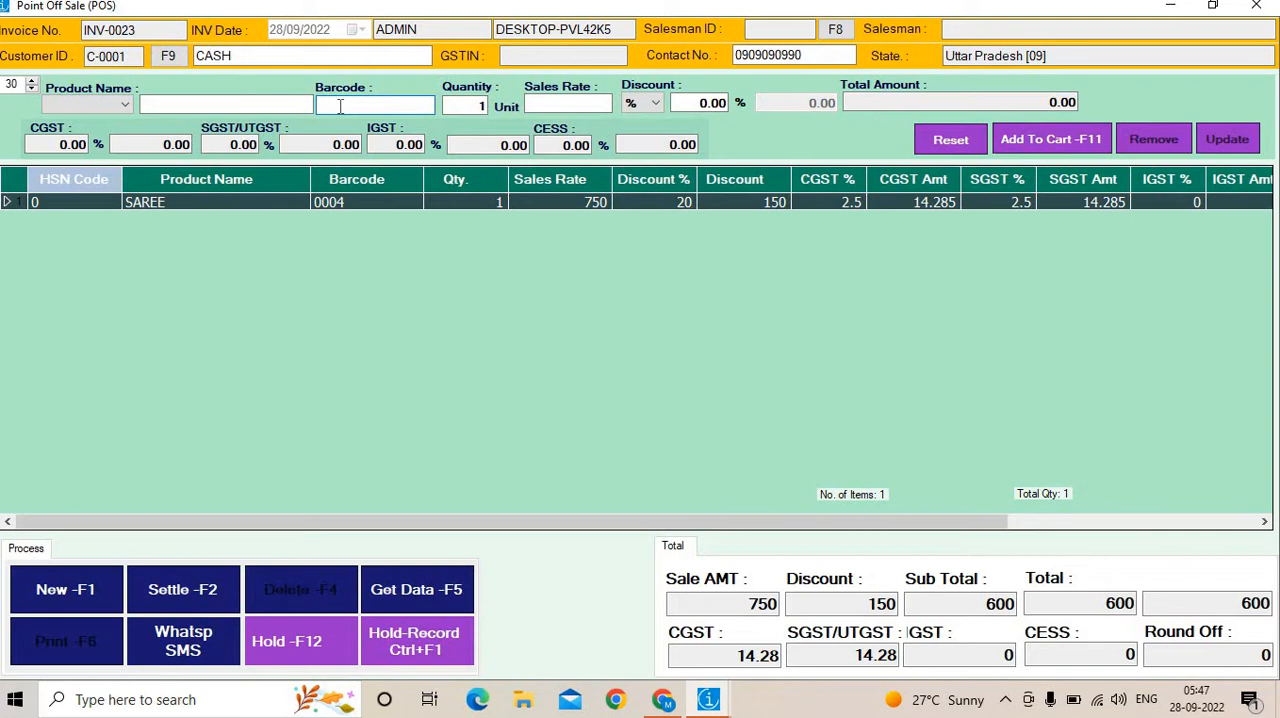
text(0001)
key(Return)
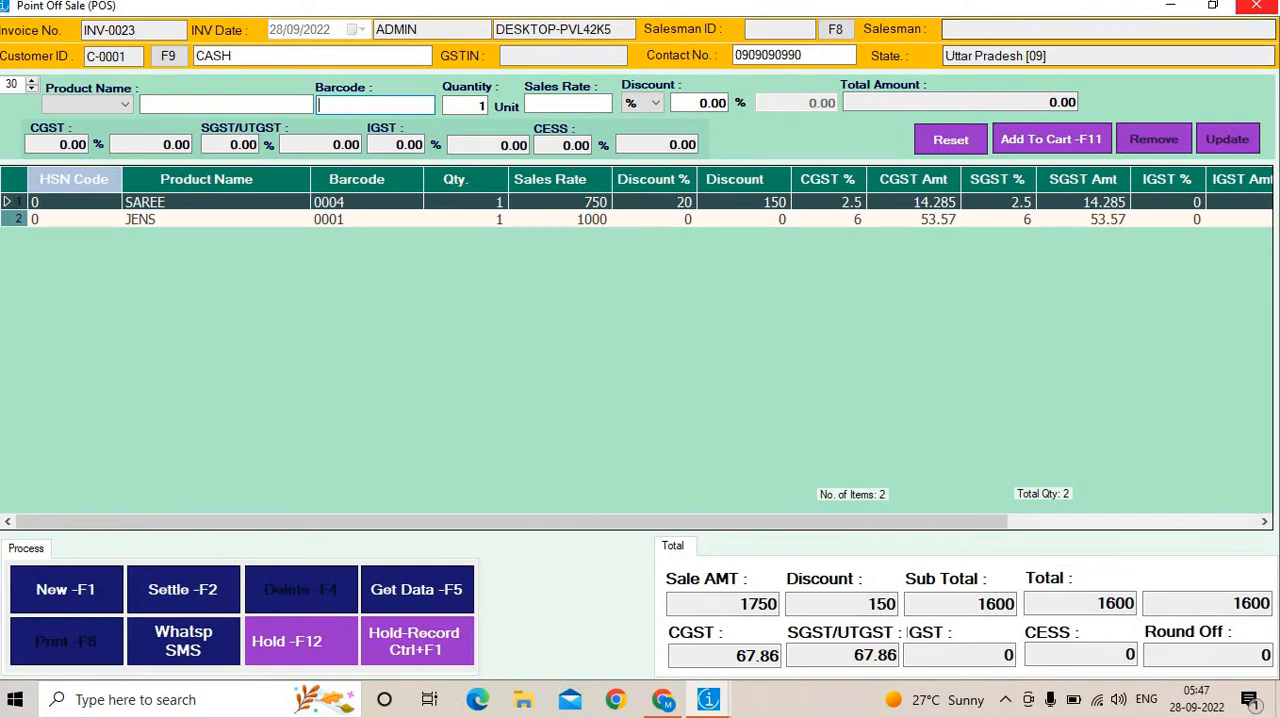
click(1256, 7)
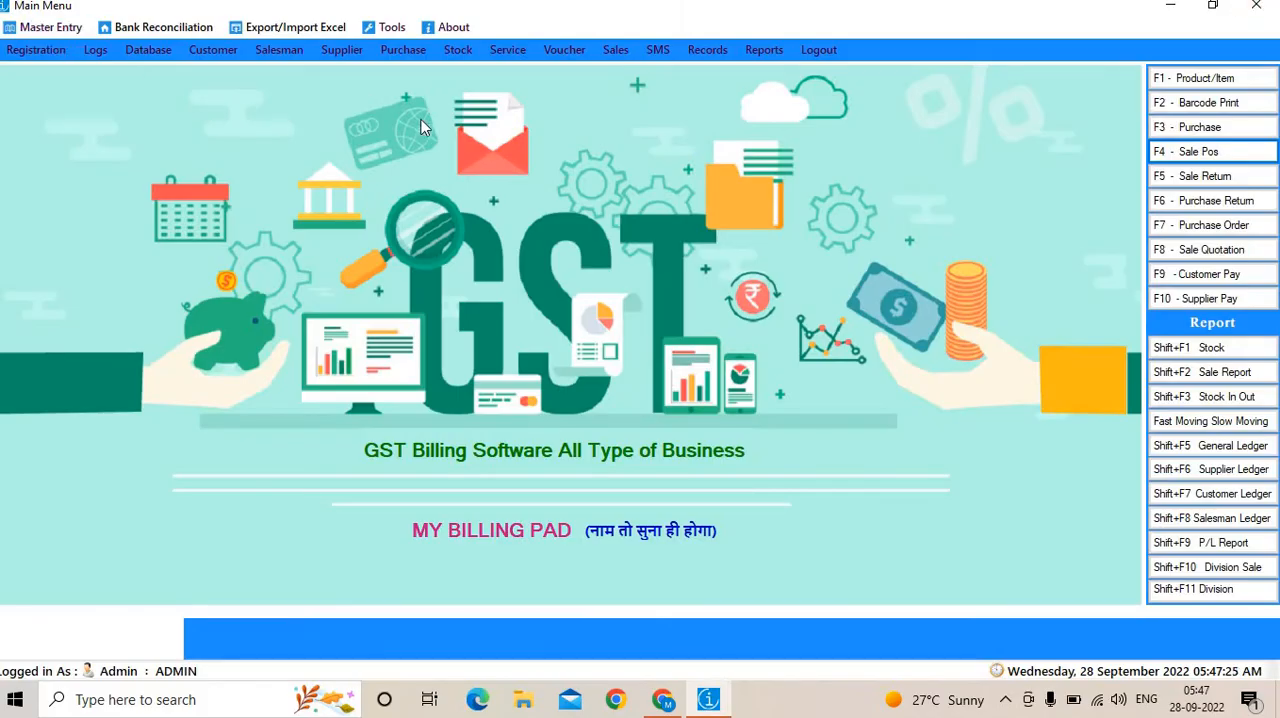
Find the product with barcode 0001 in the product list and load its record into the product entry form.
click(1183, 85)
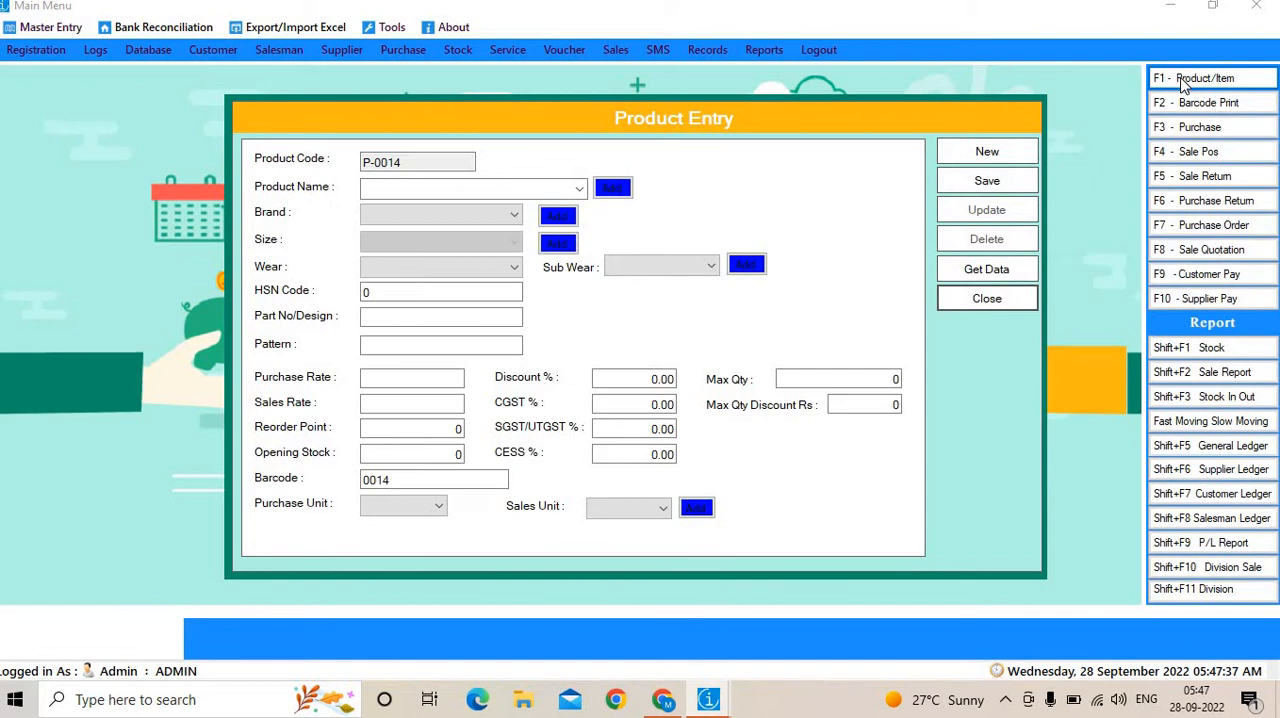
click(1012, 268)
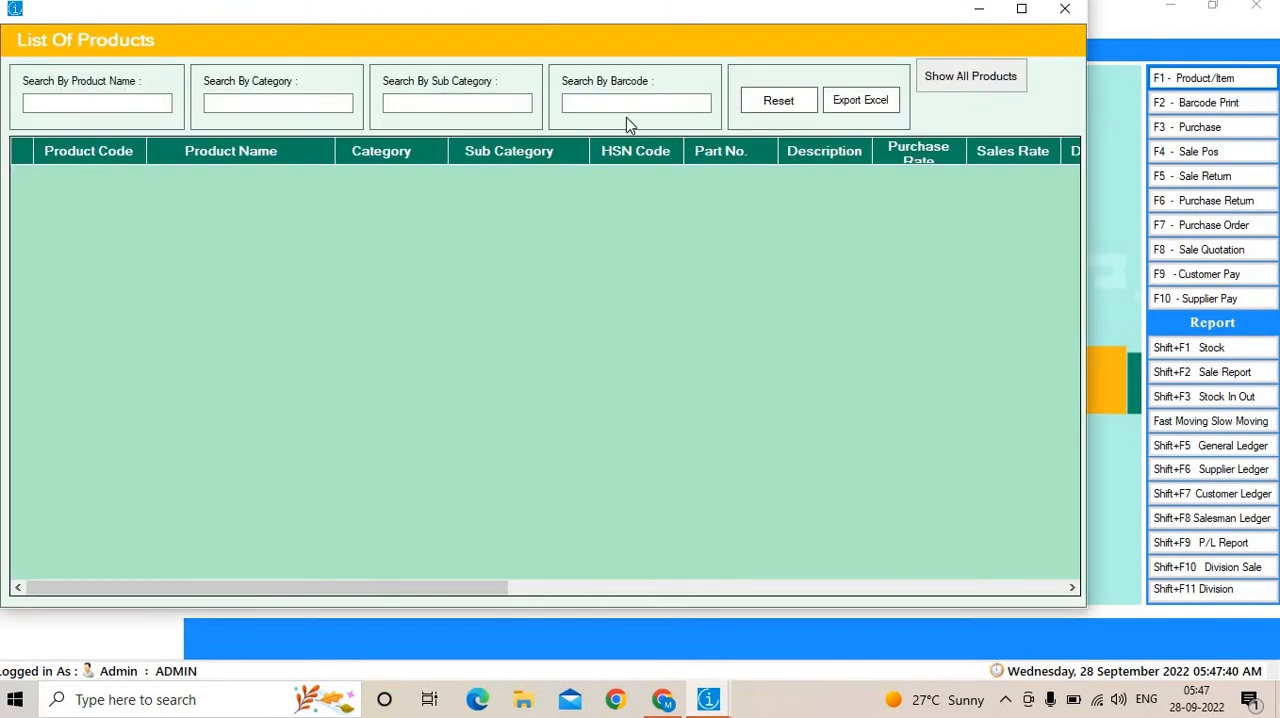
click(640, 104)
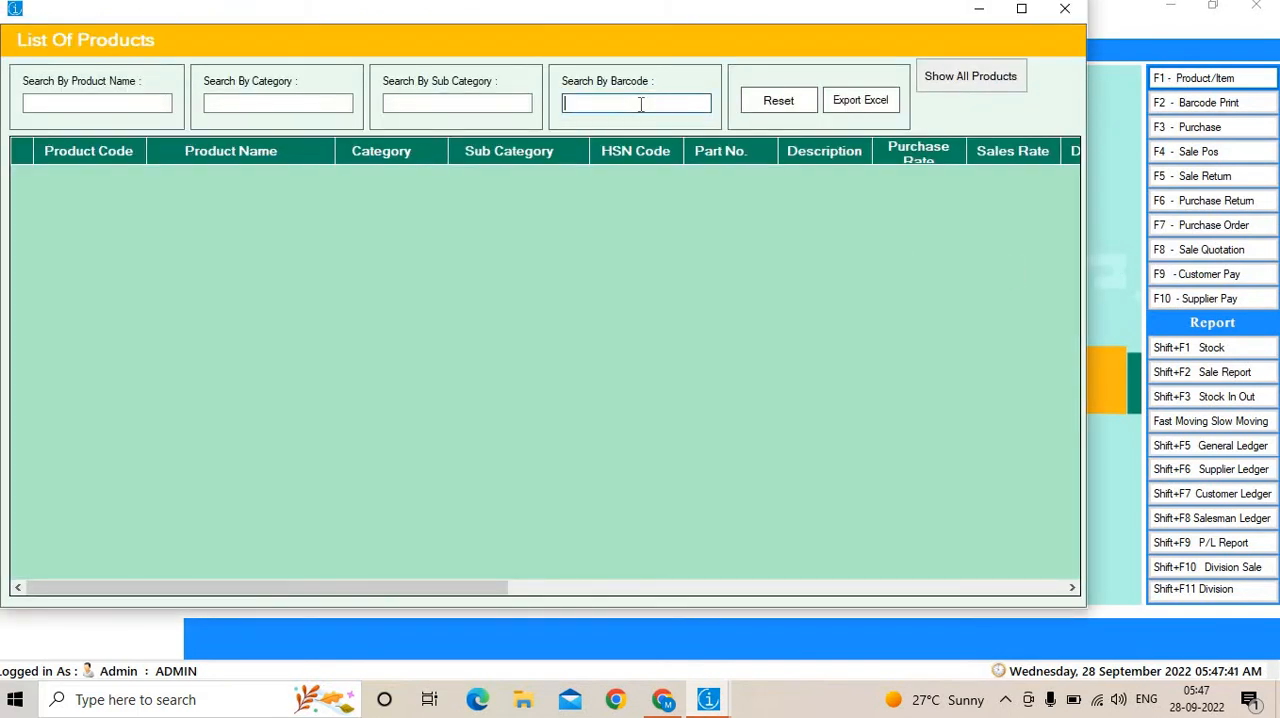
text(0001)
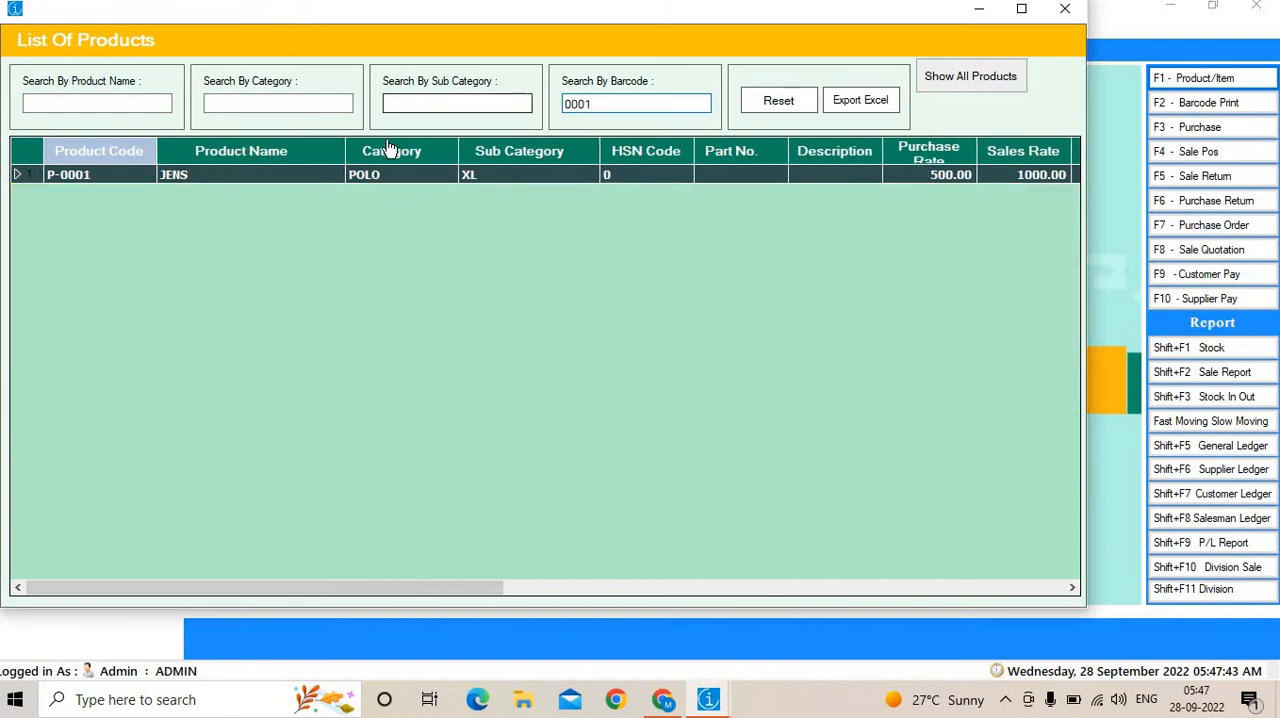
double_click(378, 175)
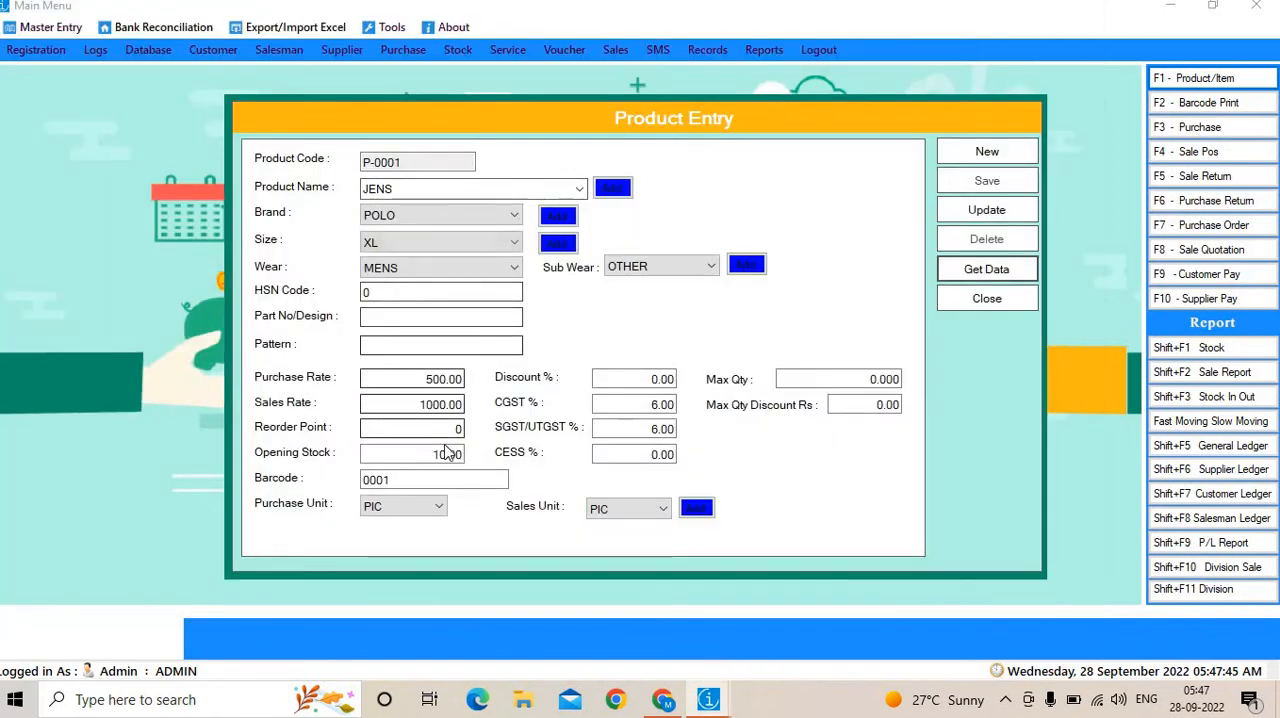
Set the JENS product's discount to 10%, update the record and close the product entry form.
click(638, 378)
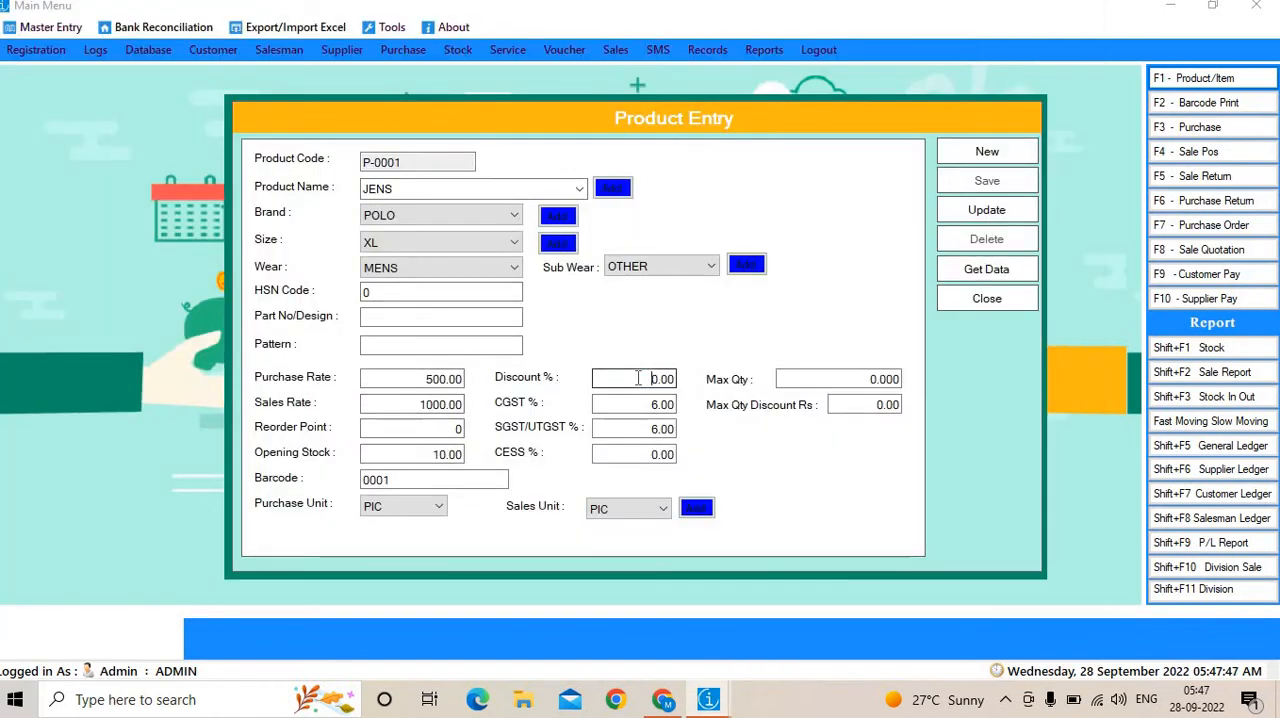
drag(638, 378, 685, 383)
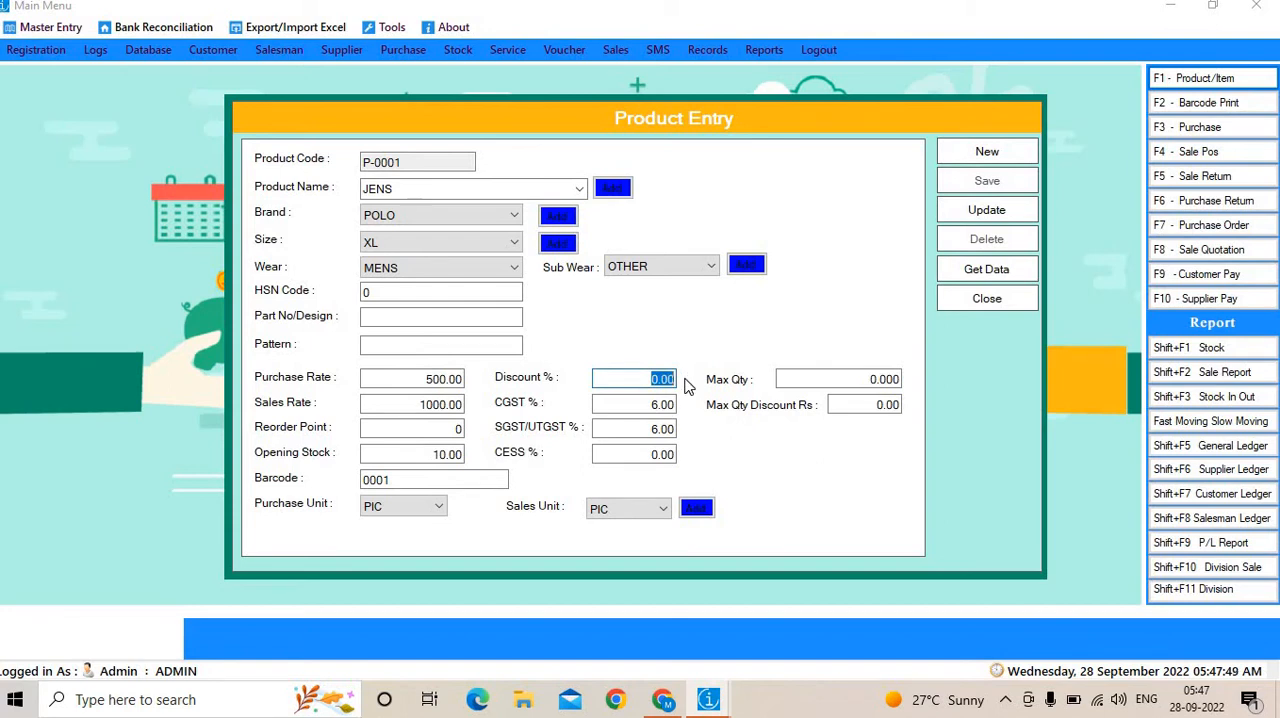
text(10)
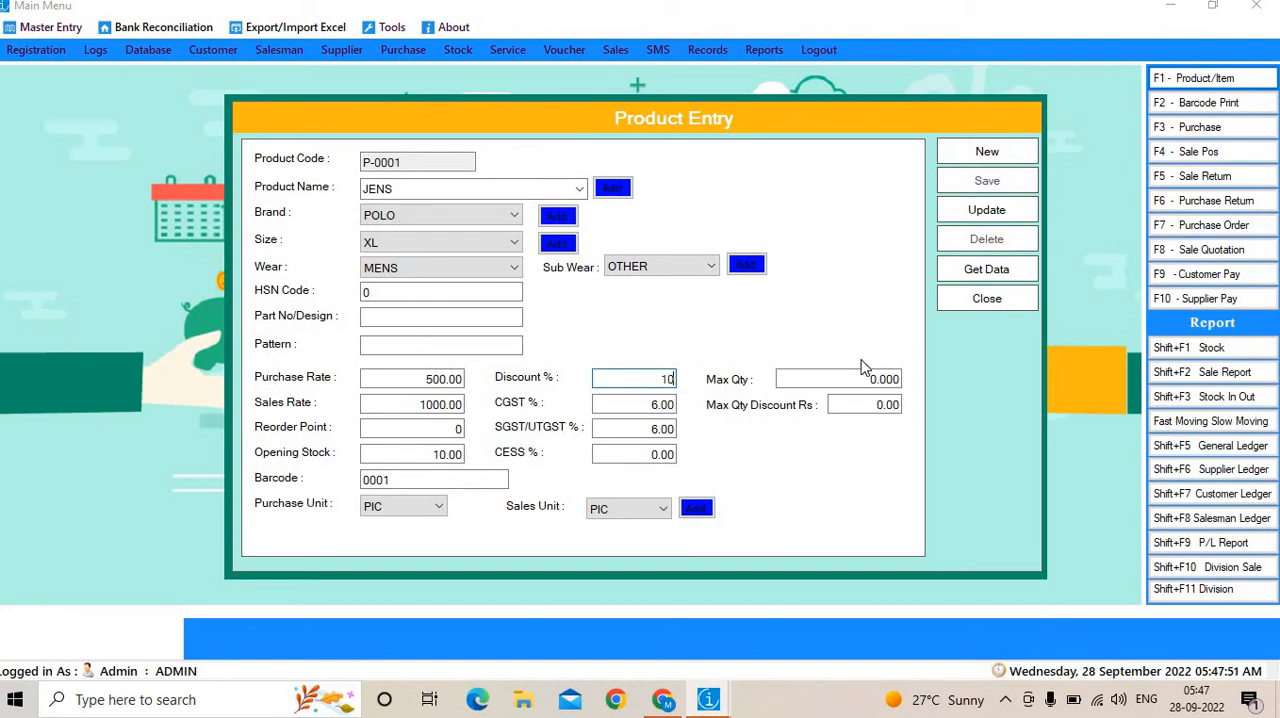
click(975, 211)
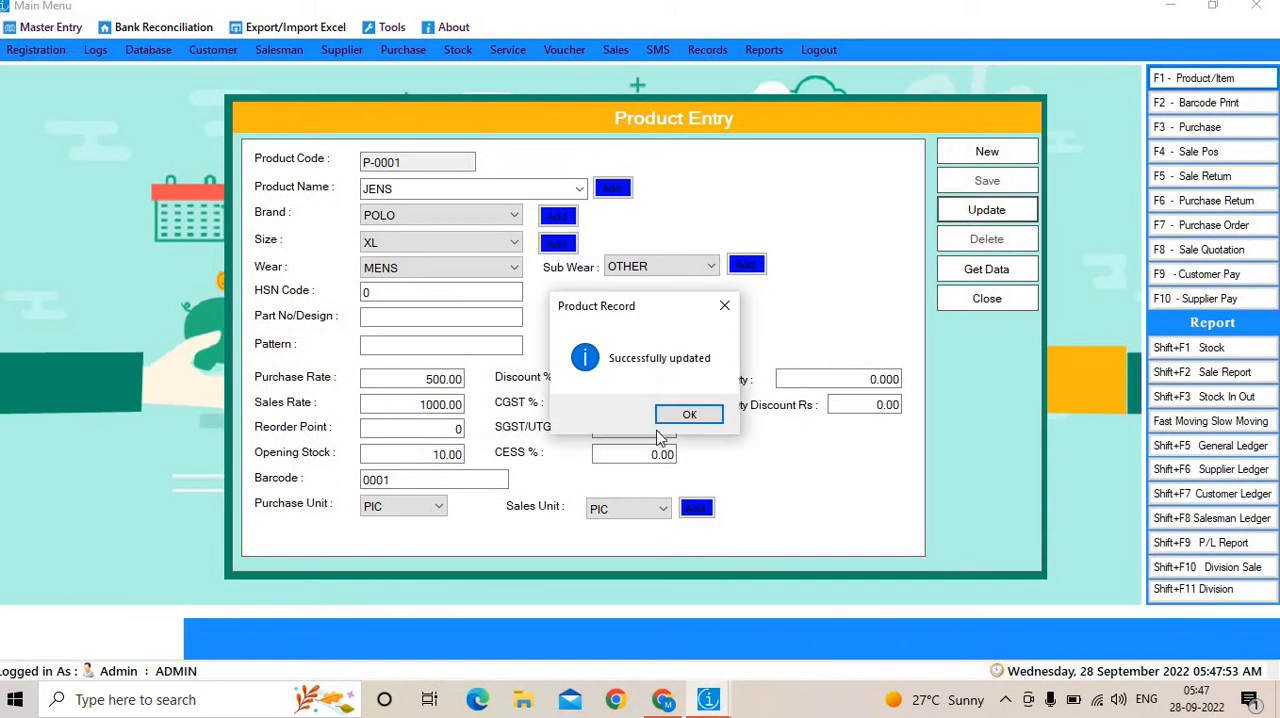
click(688, 415)
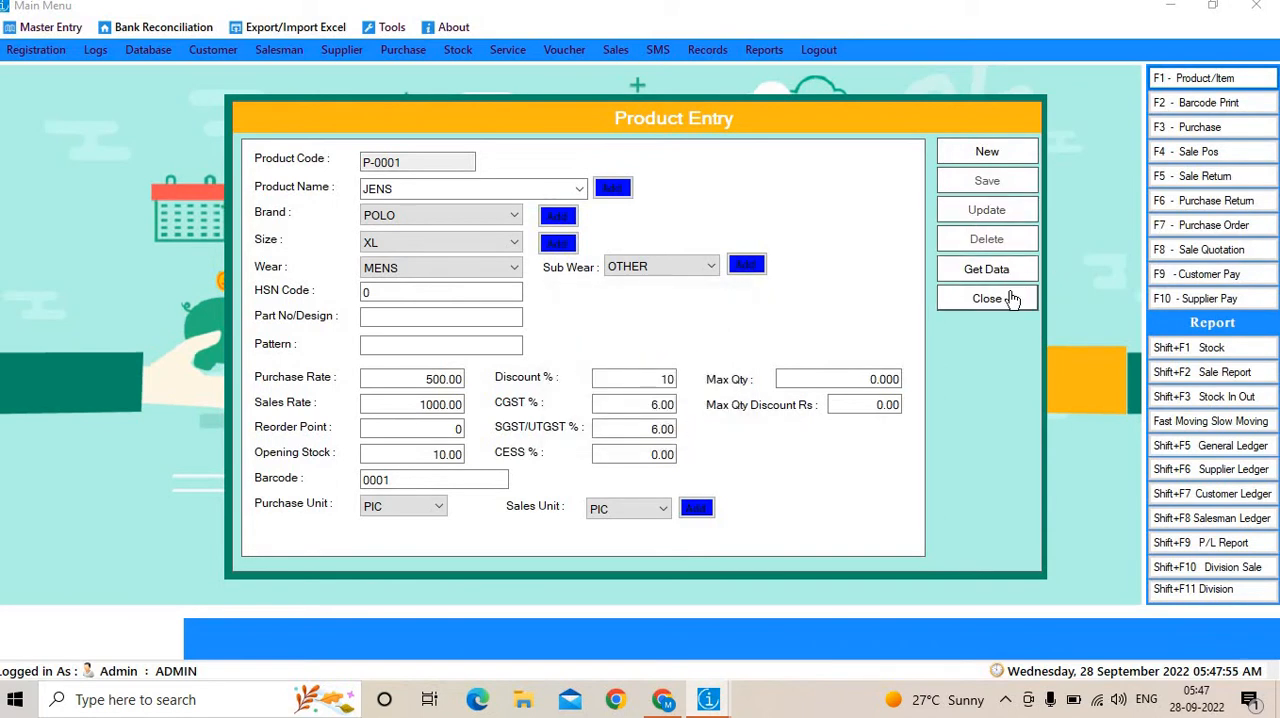
click(1012, 298)
Start a maximized point-of-sale invoice and add the product with barcode 0001 twice.
click(1209, 153)
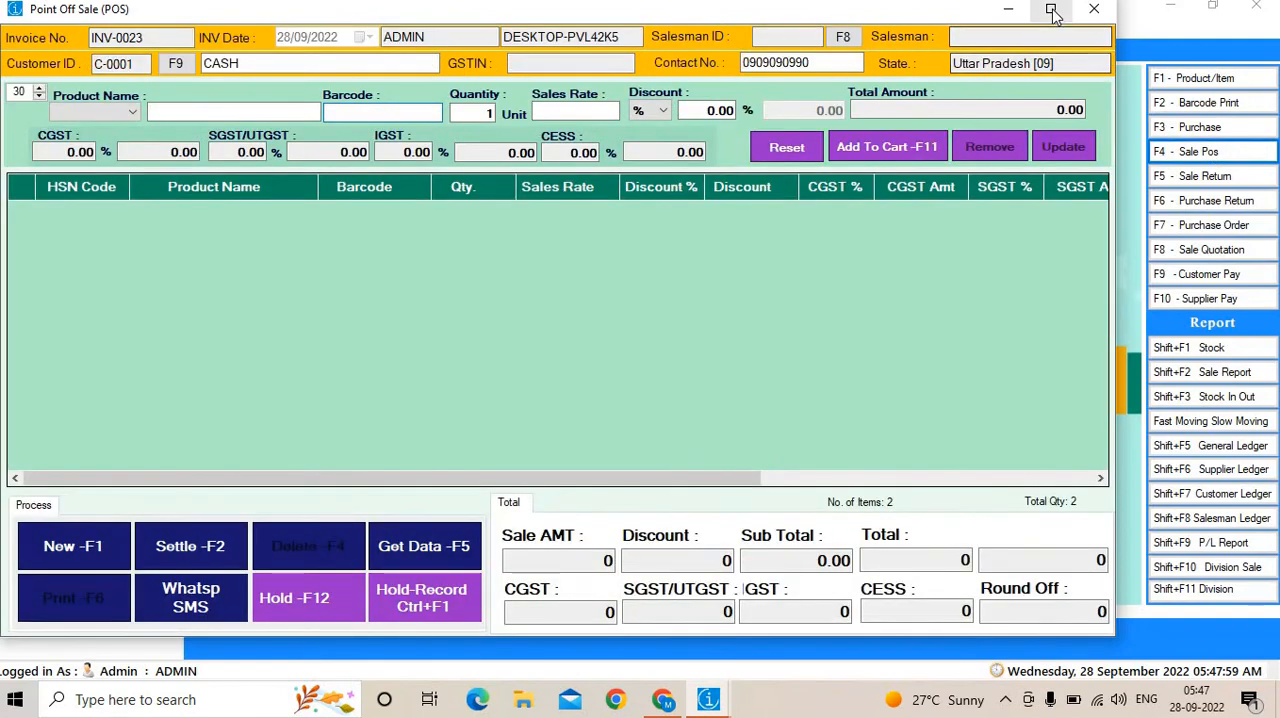
click(1052, 12)
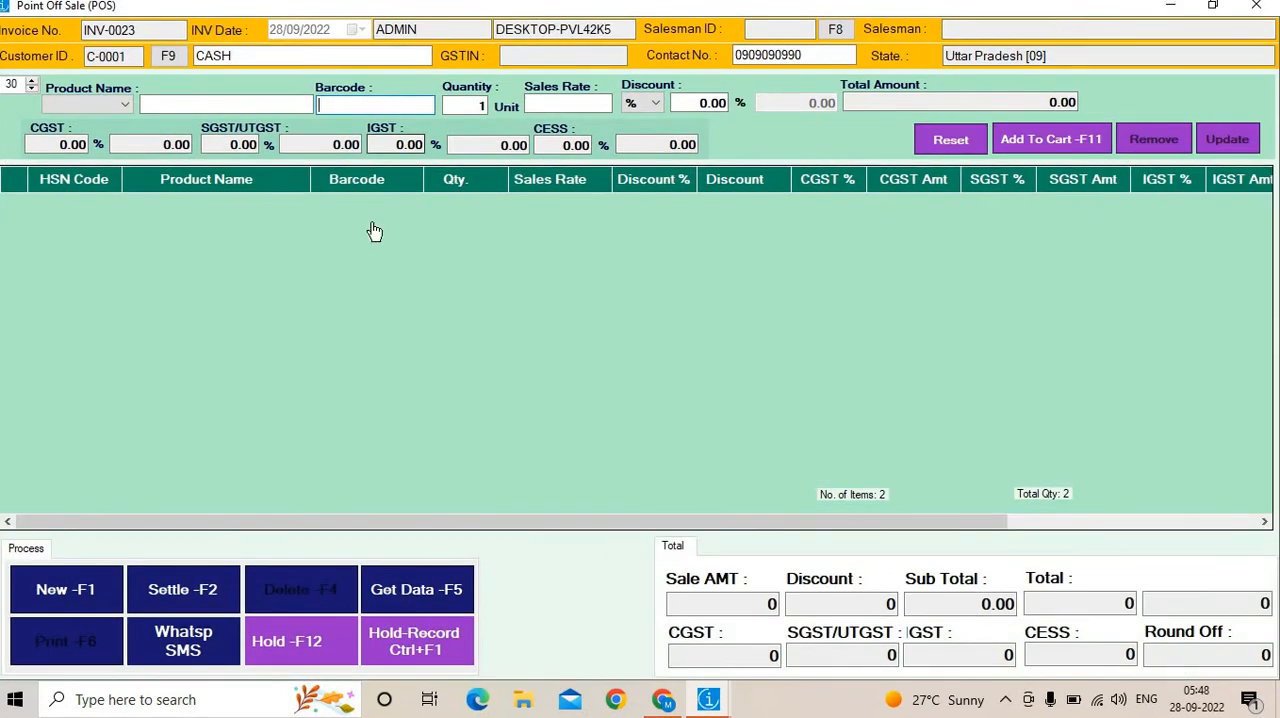
text(0001)
key(Return)
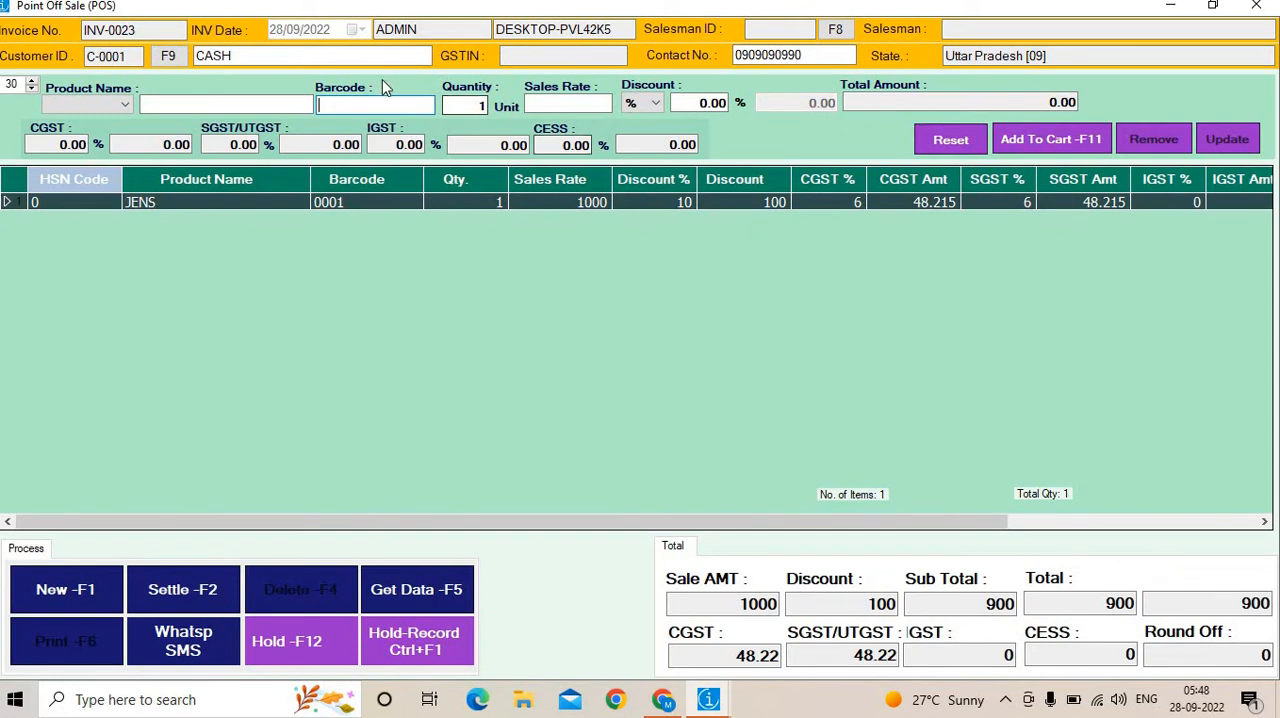
text(0001)
key(Return)
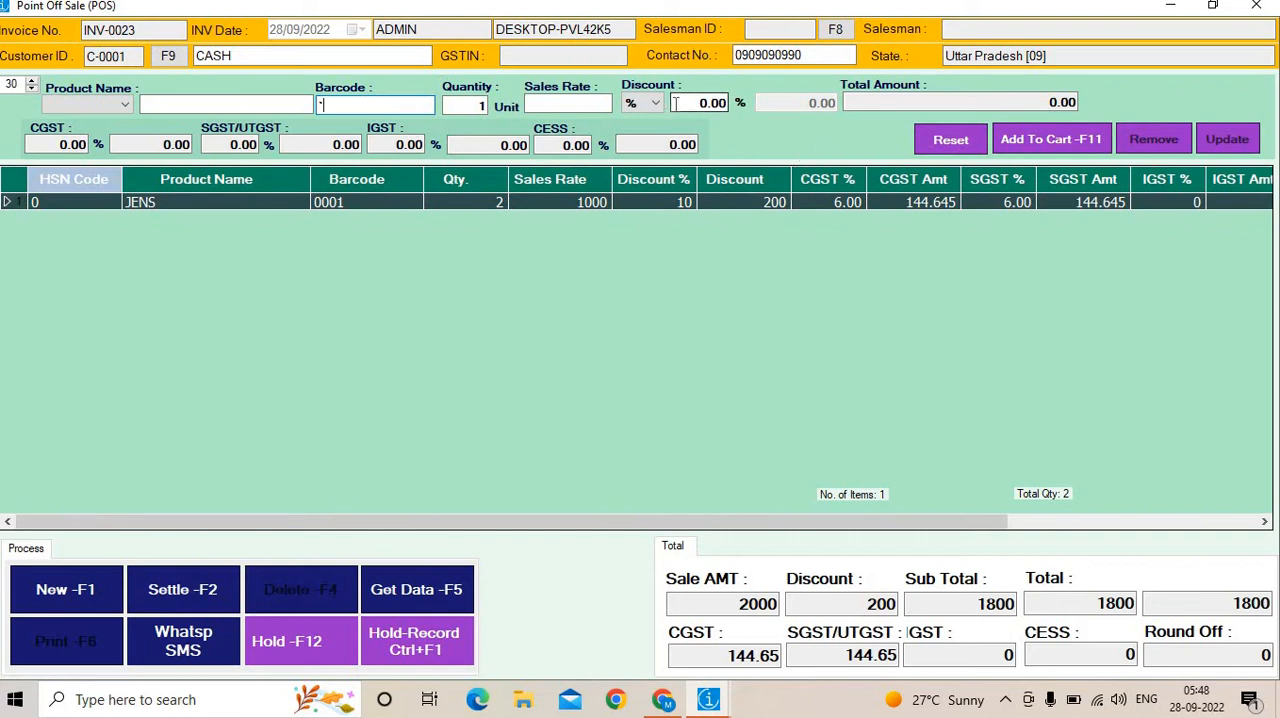
Change the JENS line's discount on the invoice to 20% and update the line.
click(660, 201)
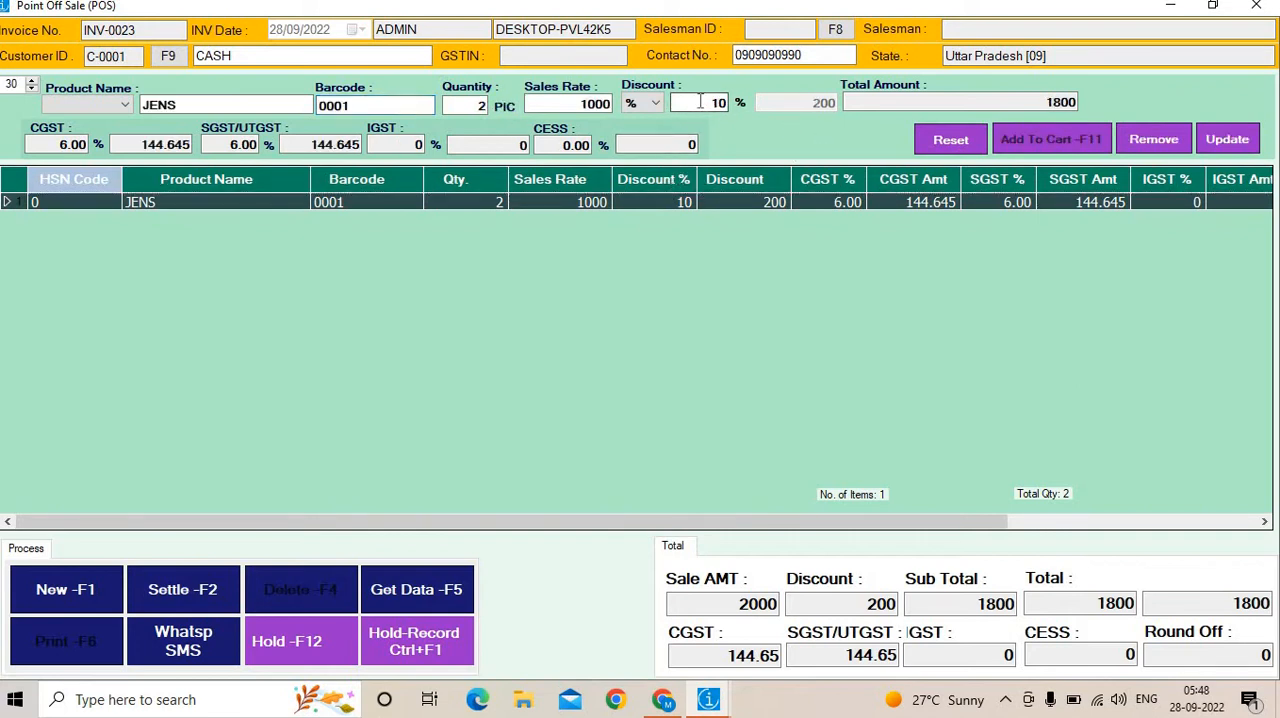
drag(707, 102, 733, 104)
text(20)
click(1230, 150)
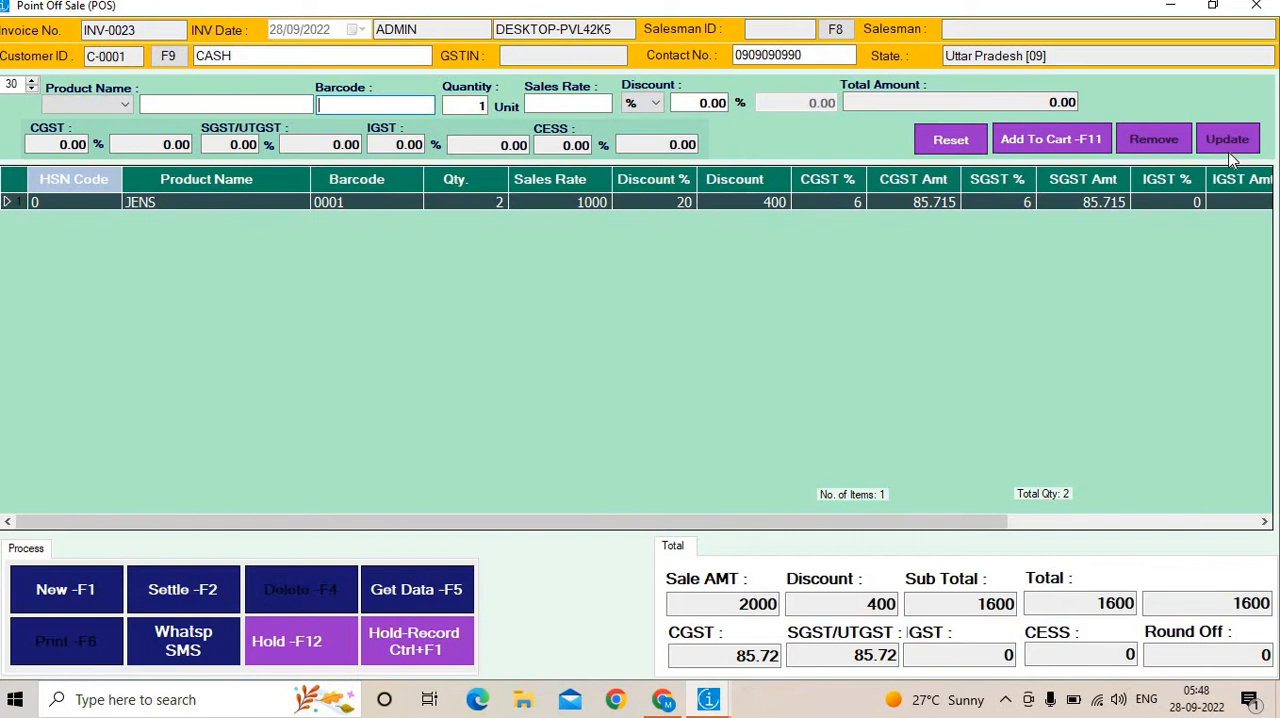
Examine the write-off and coupon amount fields in the invoice's settlement form, and close the sale without saving.
click(205, 591)
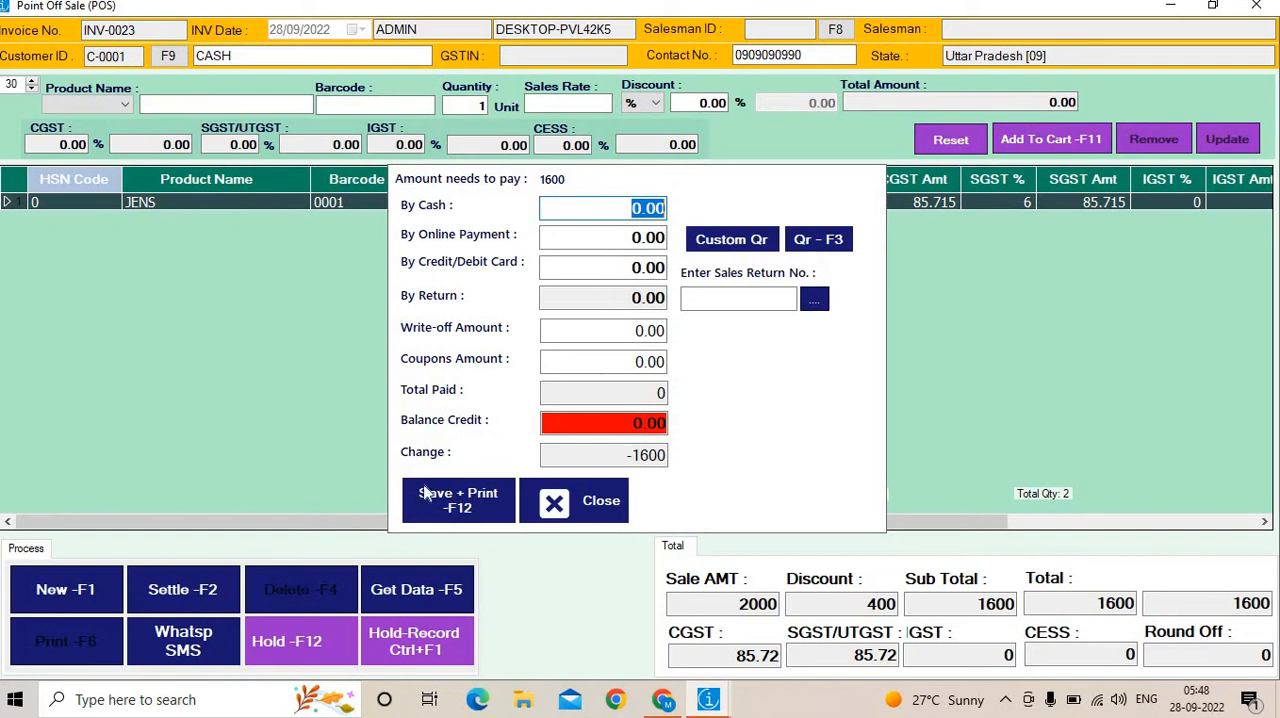
click(627, 336)
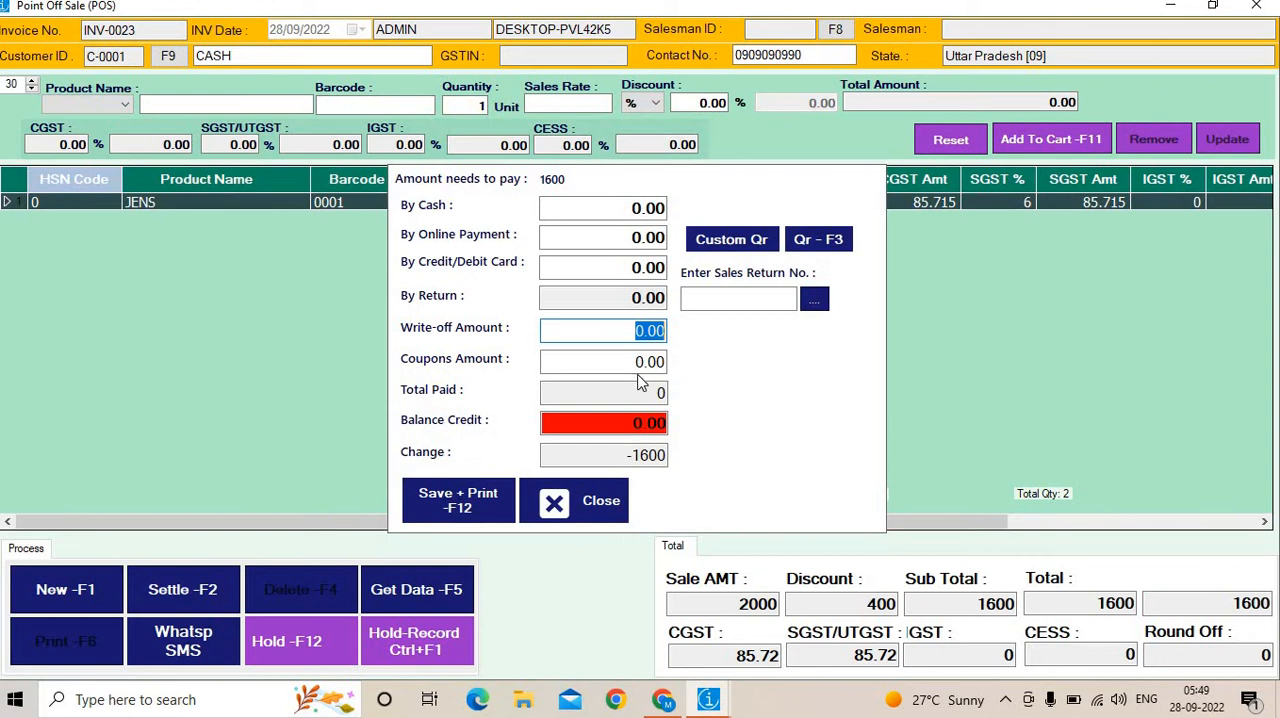
key(Tab)
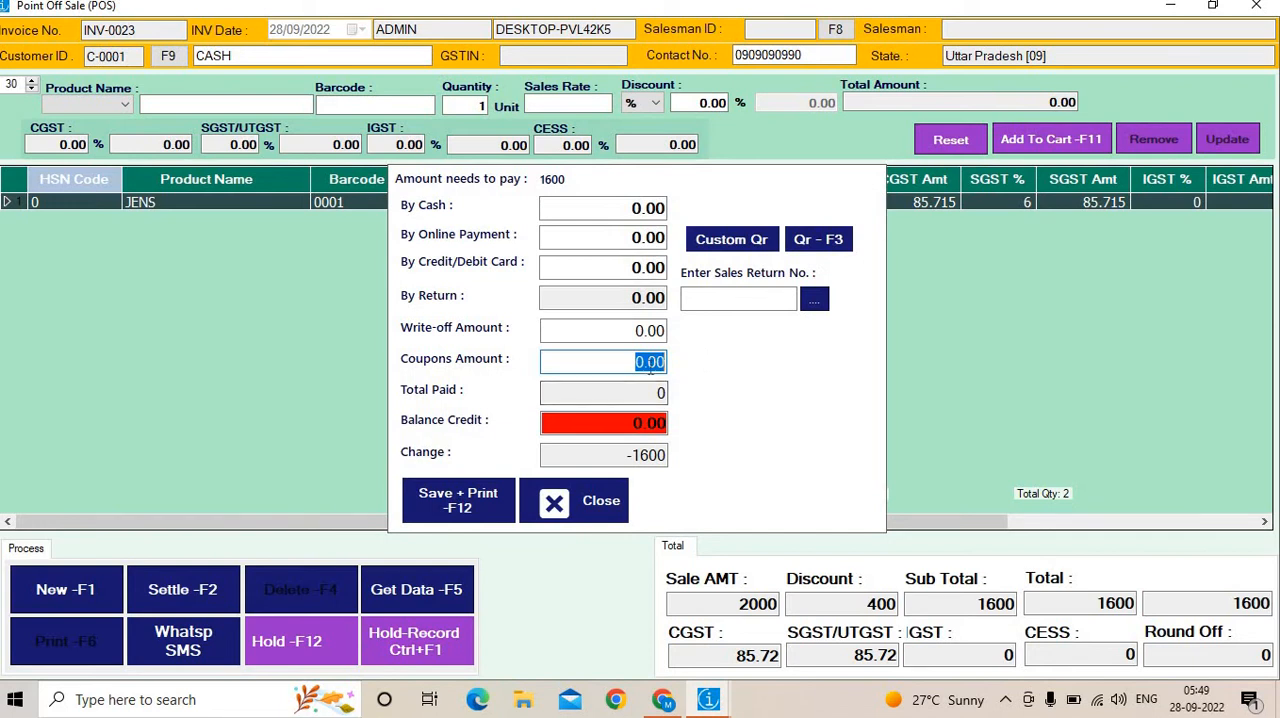
click(592, 503)
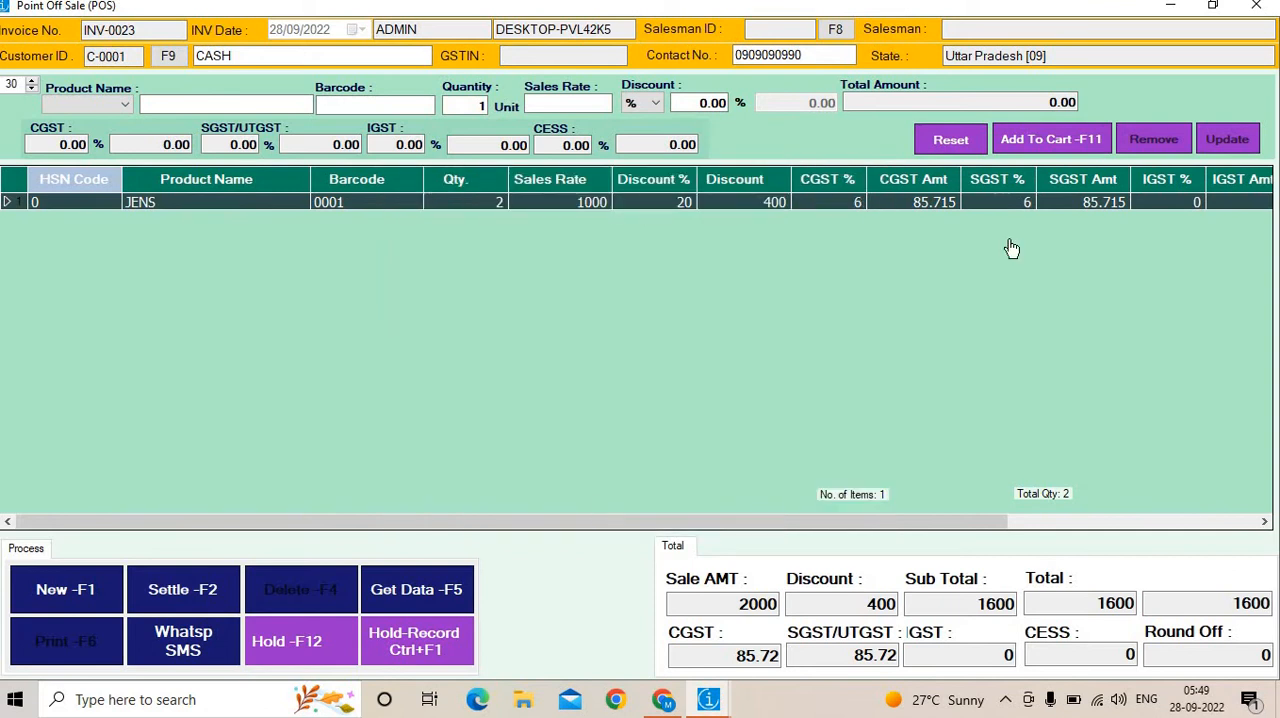
click(1258, 8)
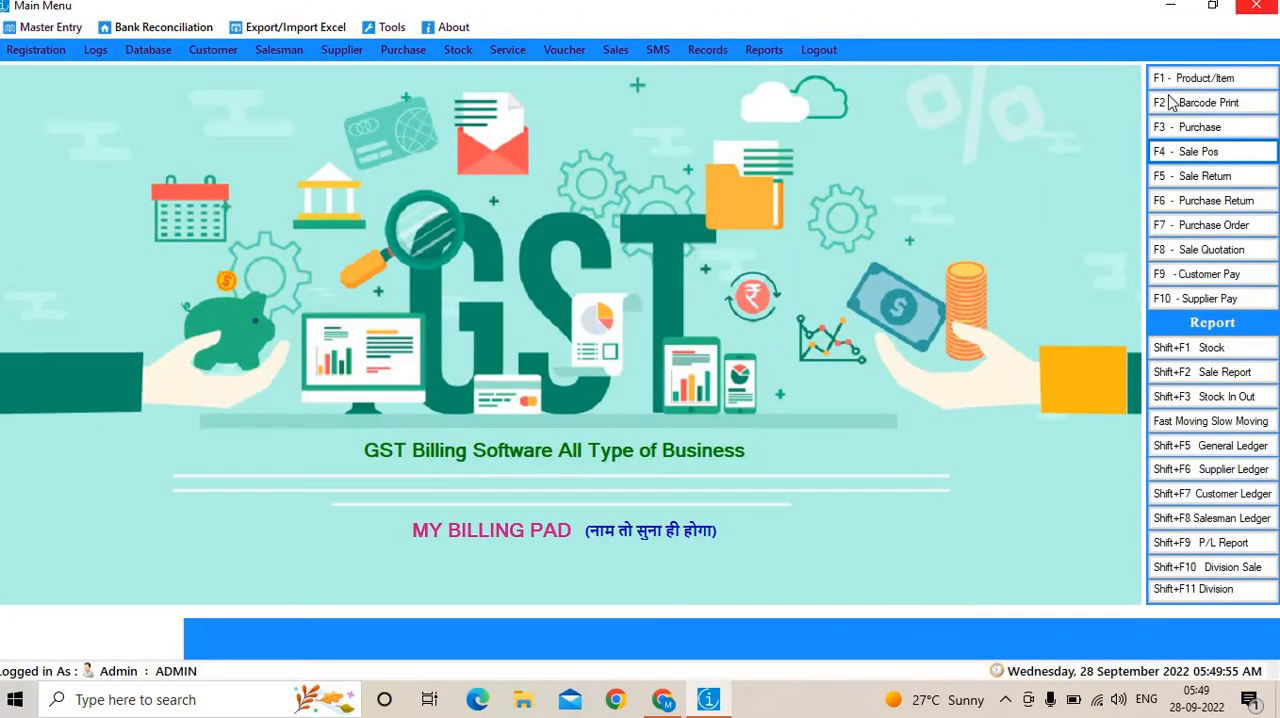
Find the product with barcode 0001 in the product list and load its record into the product entry form.
click(1190, 84)
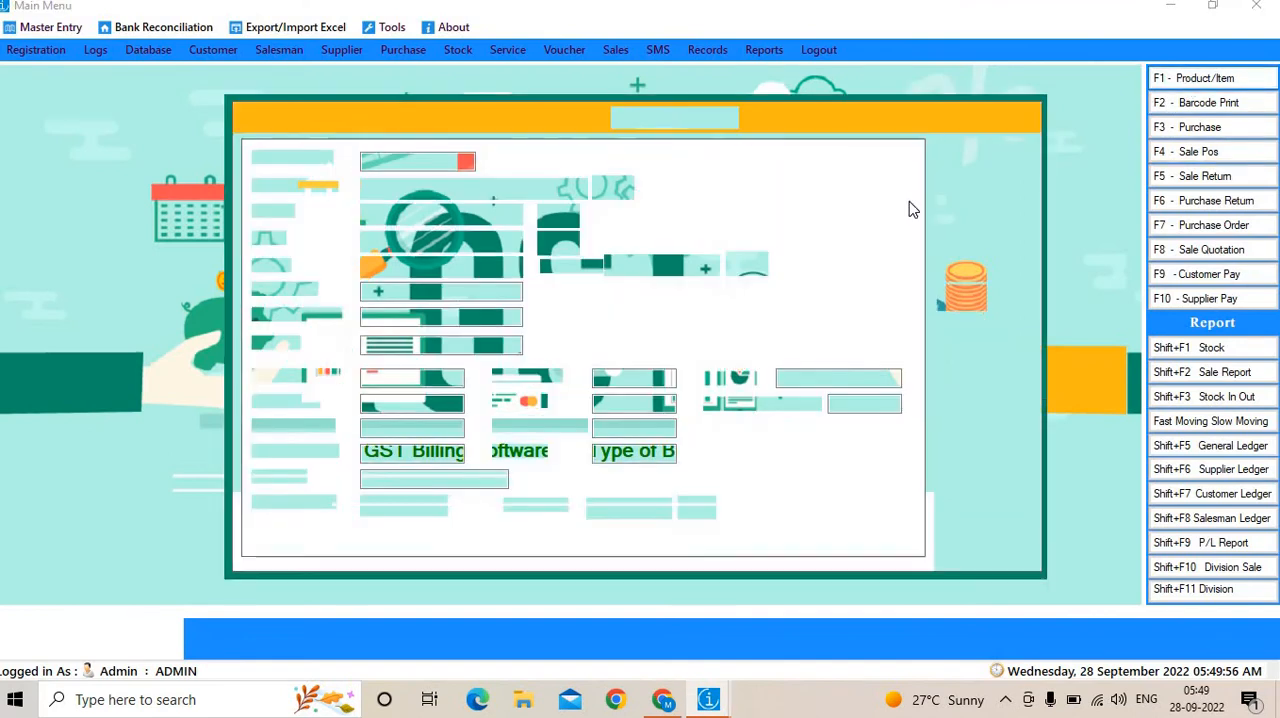
click(986, 268)
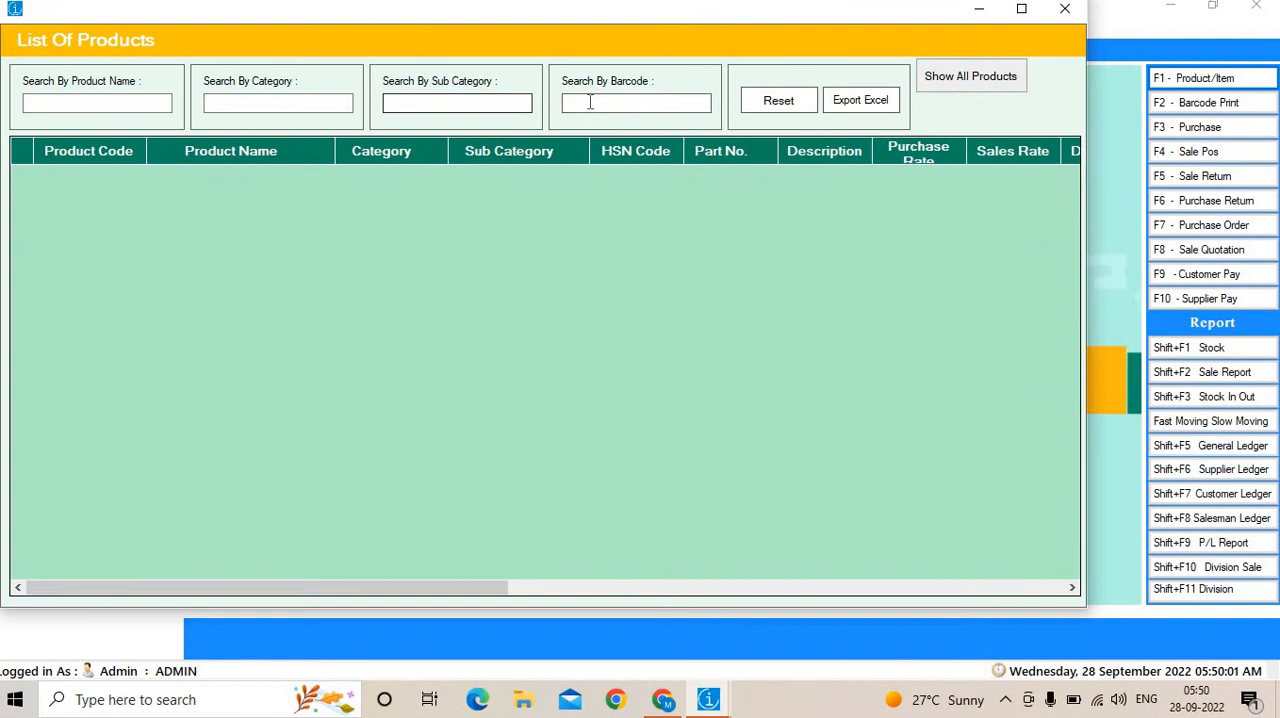
click(591, 103)
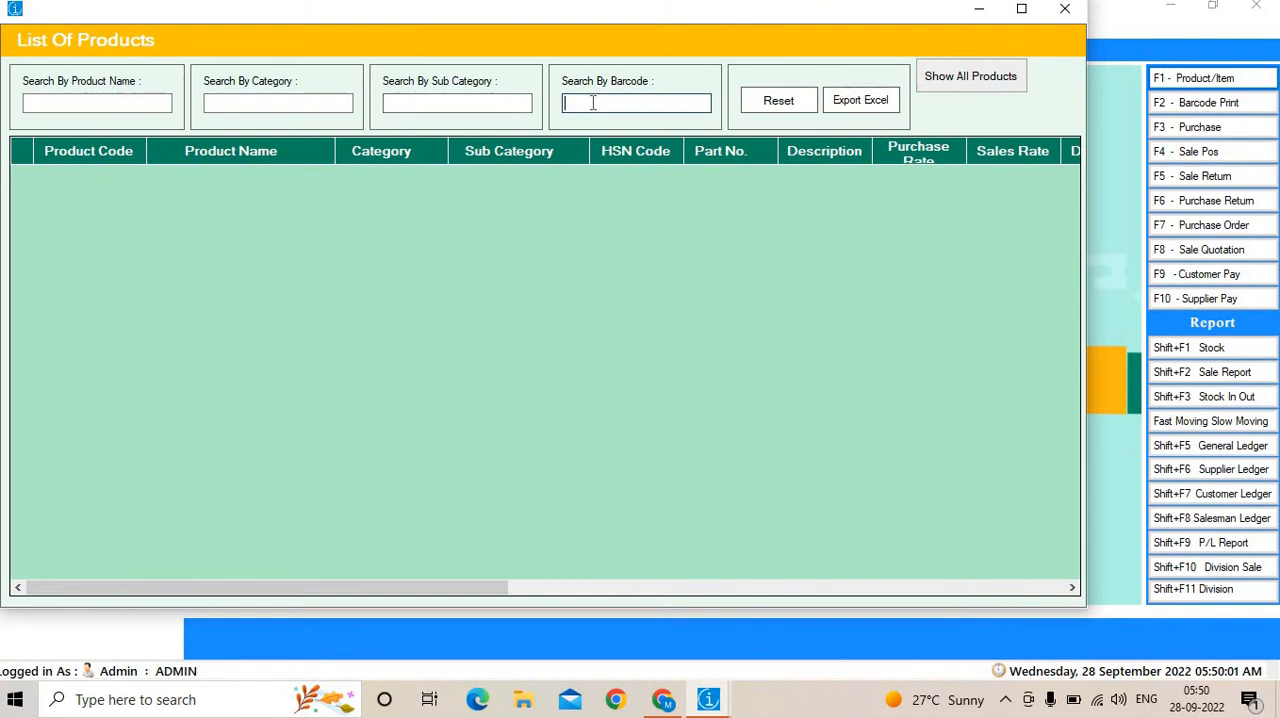
text(0001)
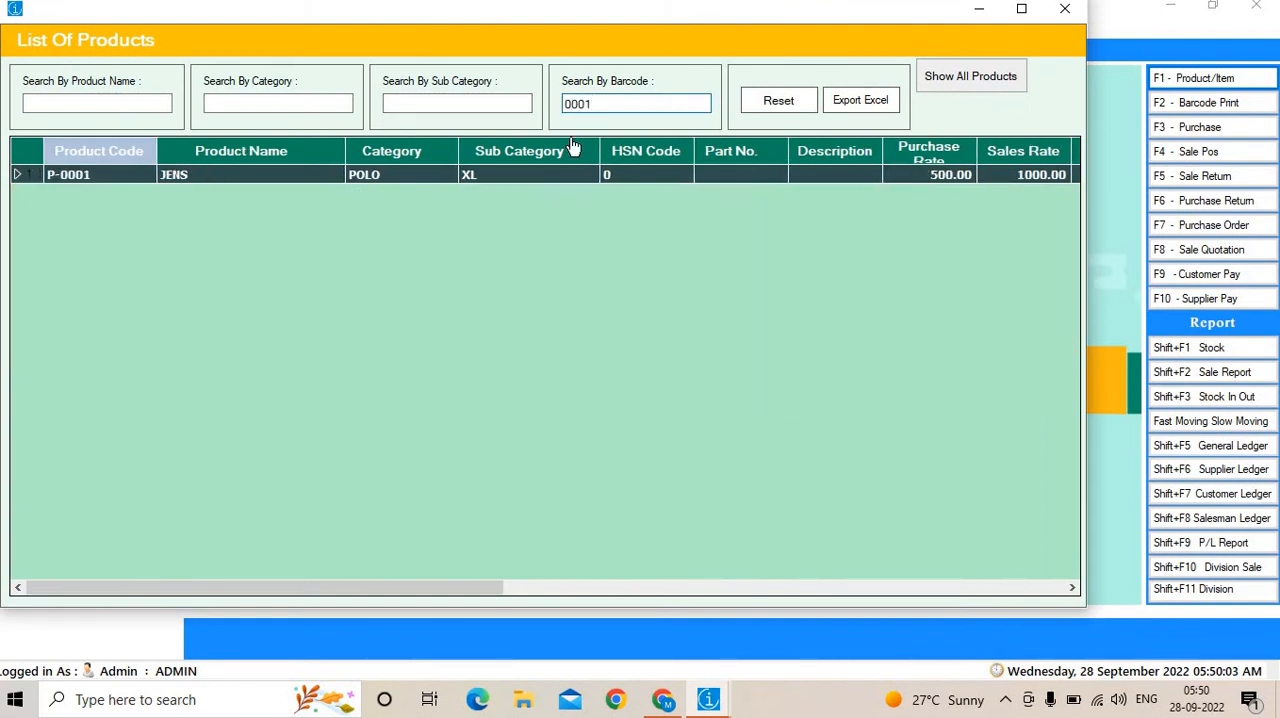
double_click(557, 176)
Set the JENS product's discount to 0%, update the record and close the product entry form.
click(640, 378)
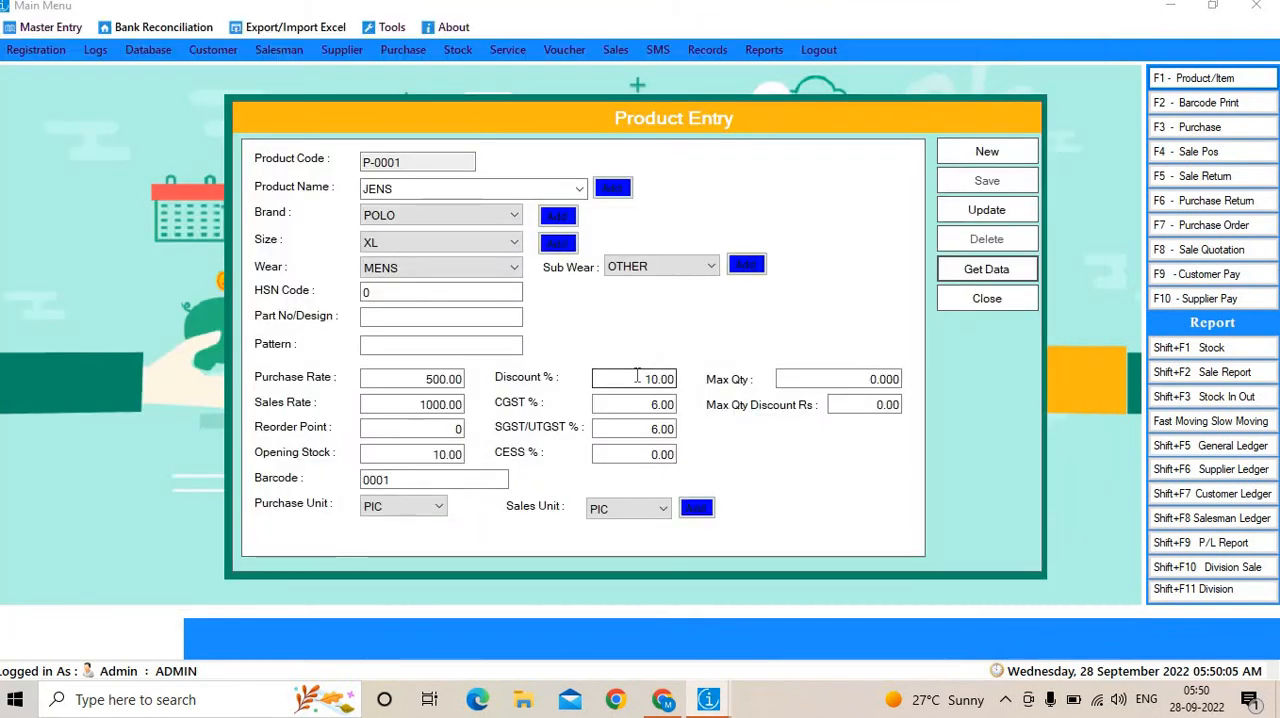
text(0)
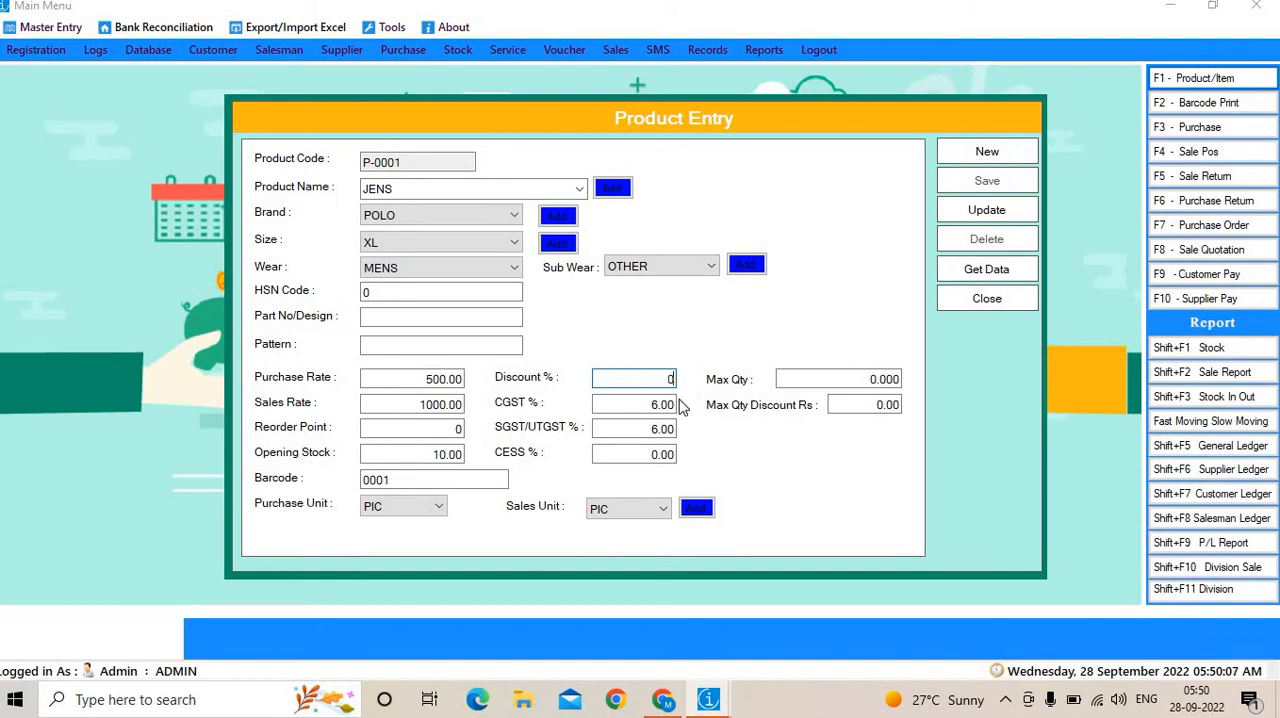
click(1003, 210)
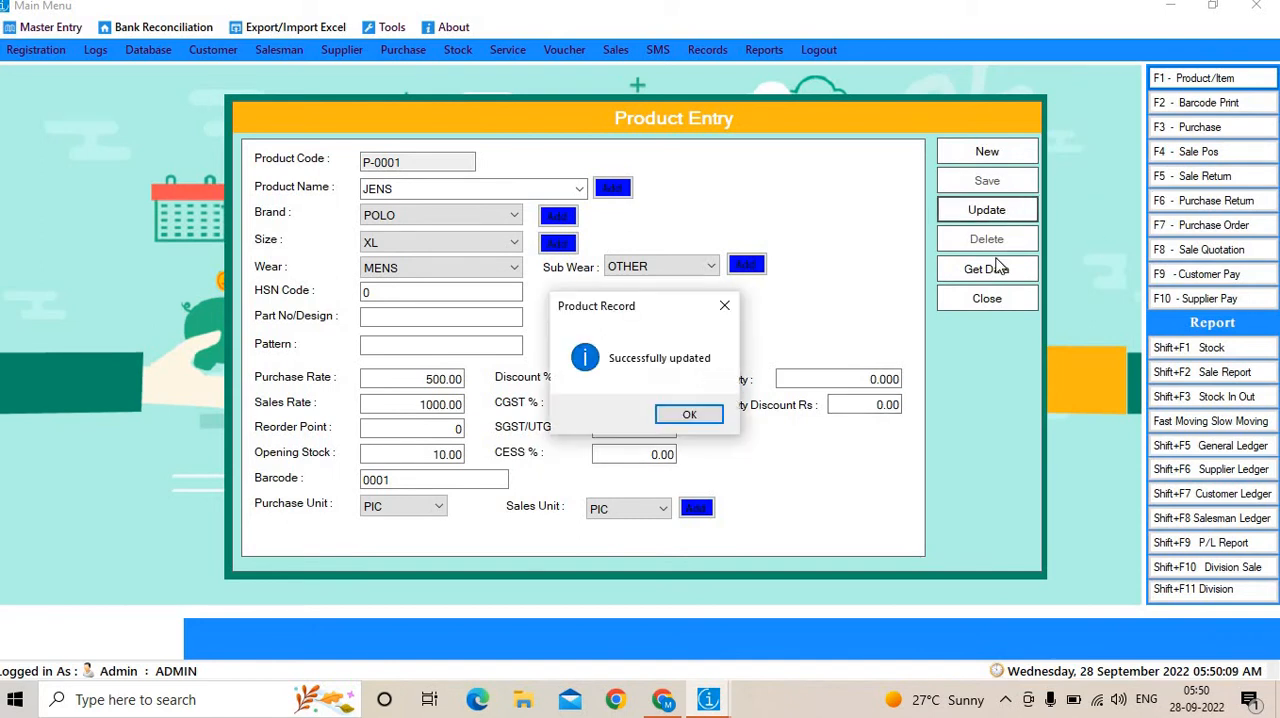
click(692, 416)
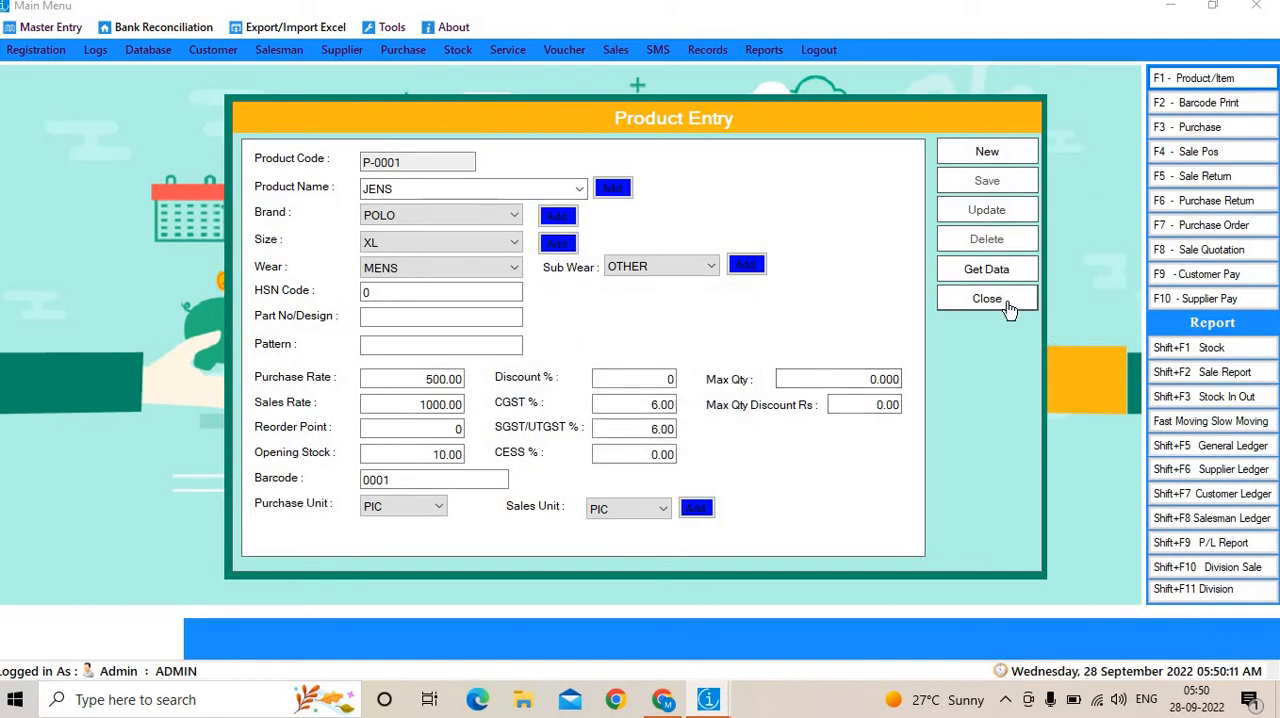
click(987, 299)
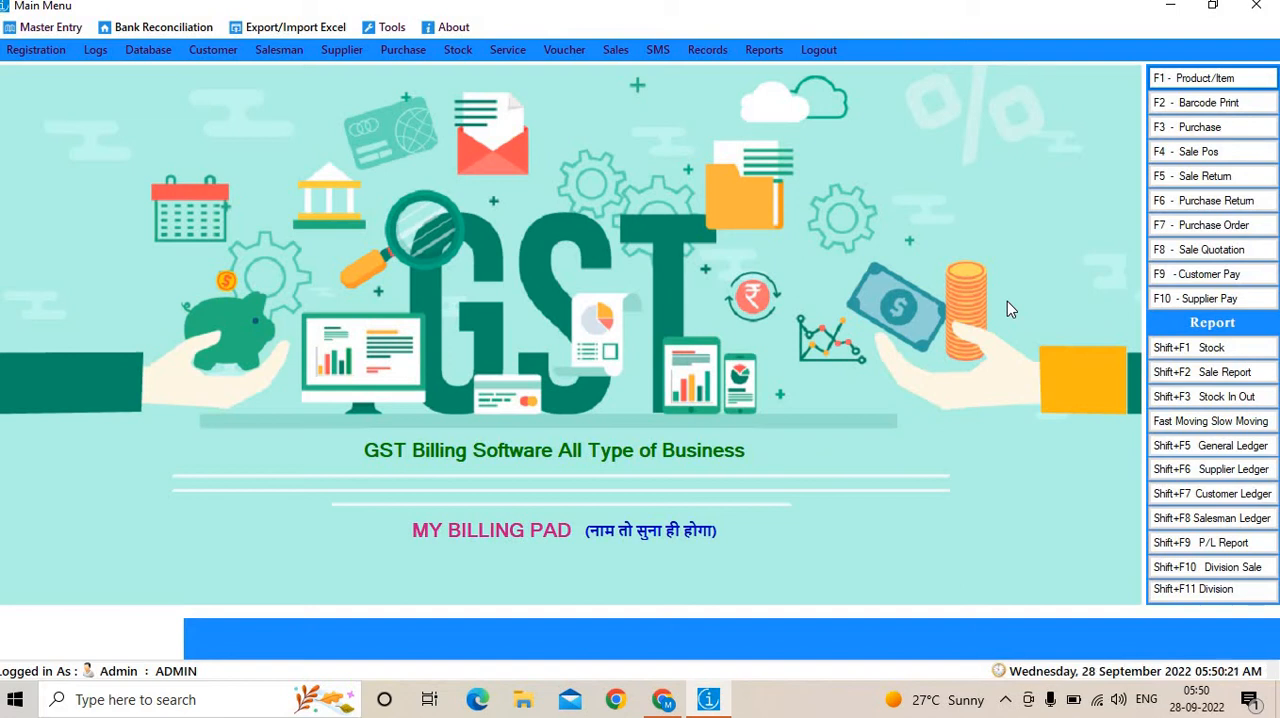
Open the Product Discount offers form and list the product with barcode 0001.
click(50, 30)
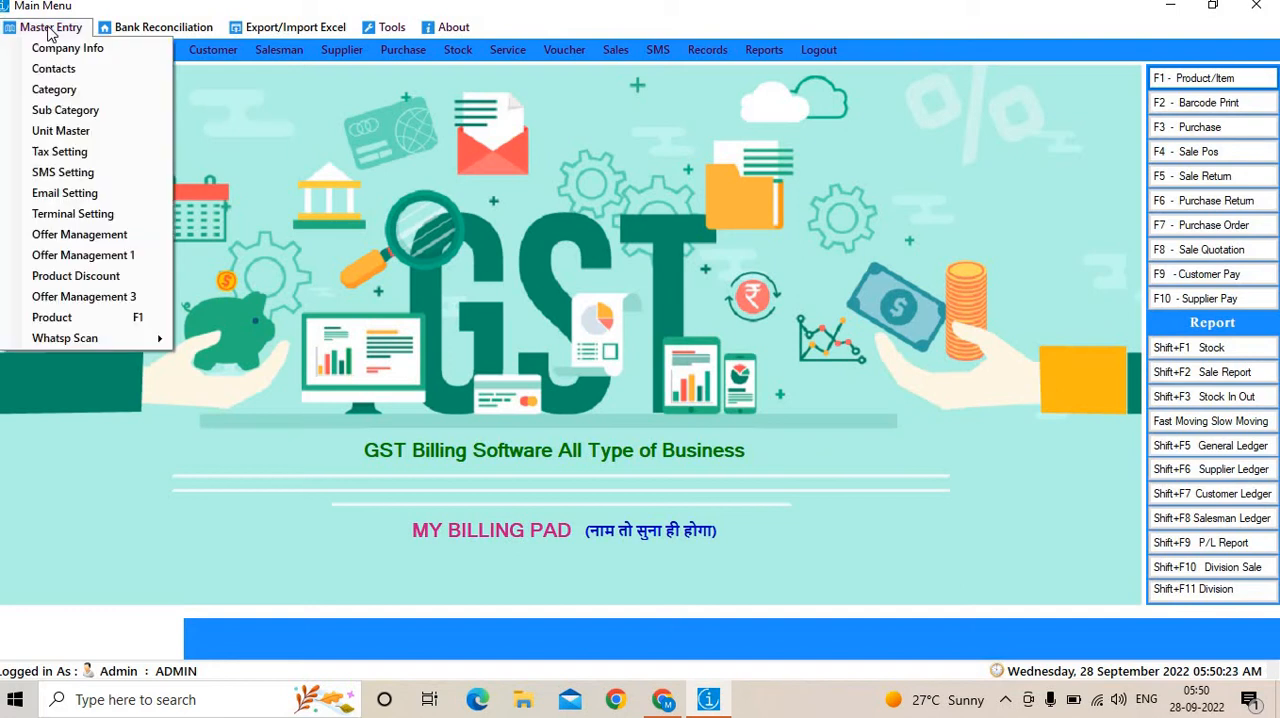
click(76, 279)
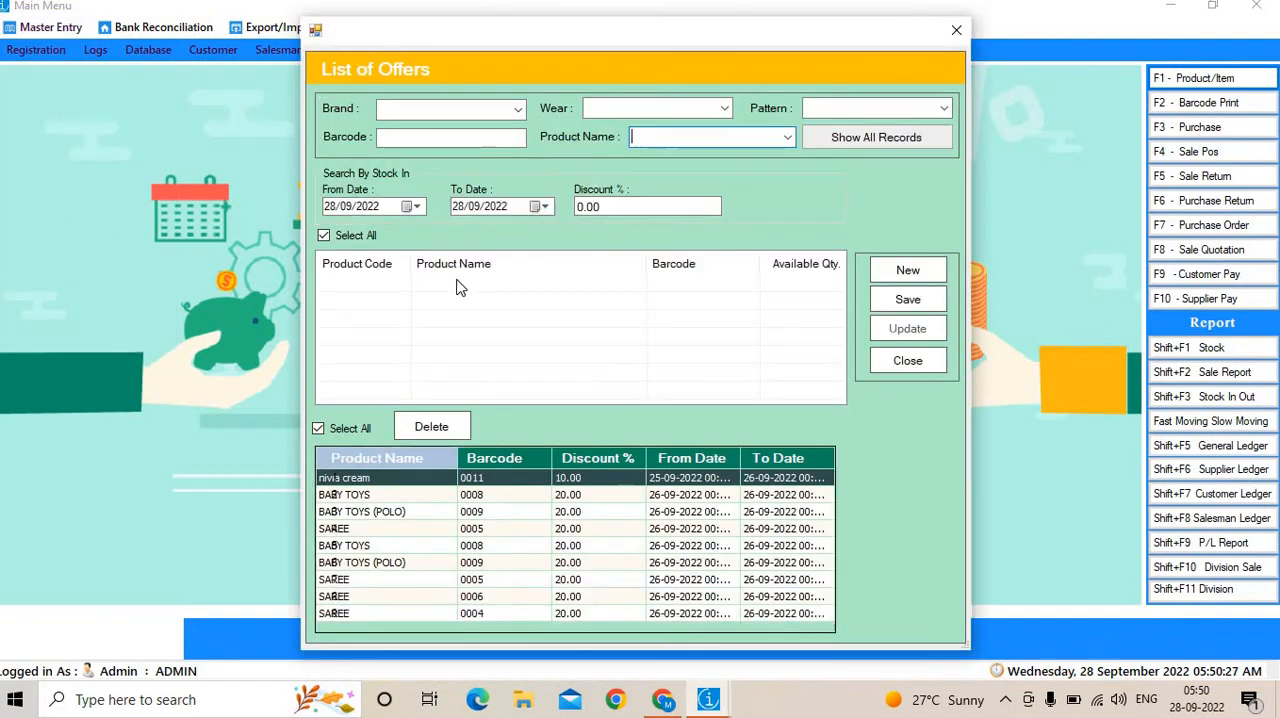
click(443, 140)
text(0001)
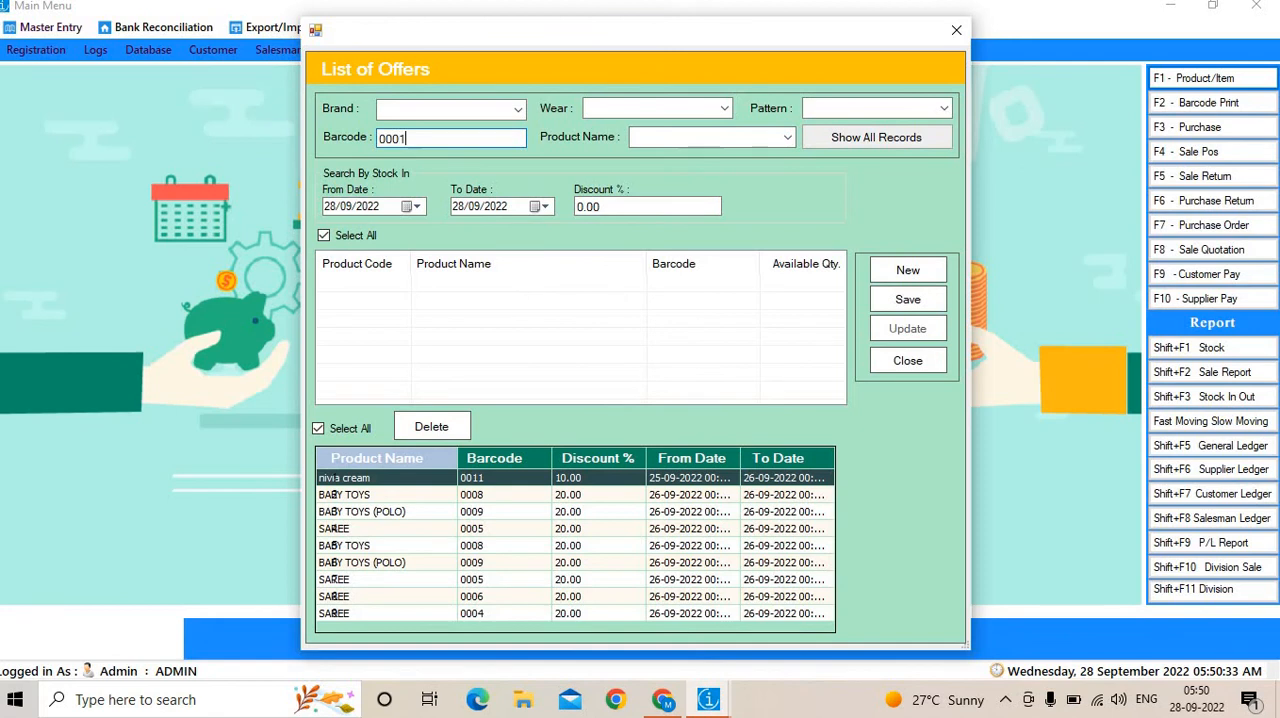
click(845, 140)
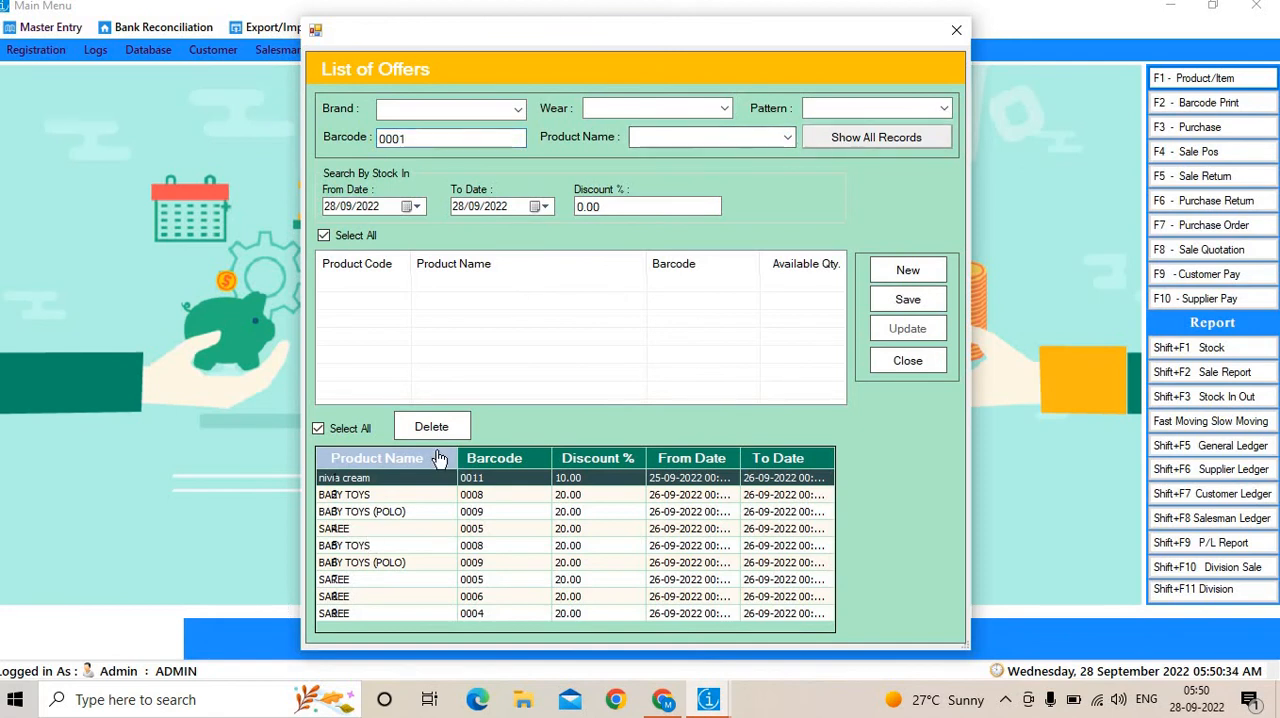
click(848, 138)
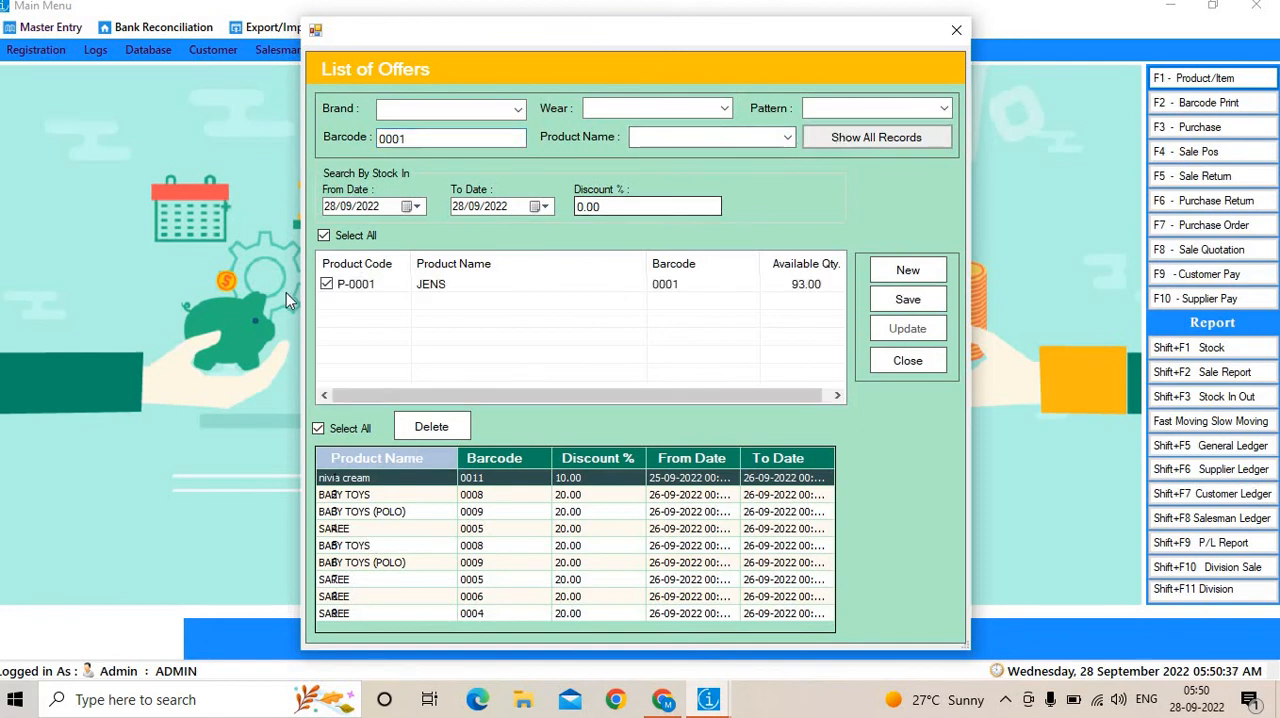
Delete all existing product discount offers and confirm the deletion.
click(450, 430)
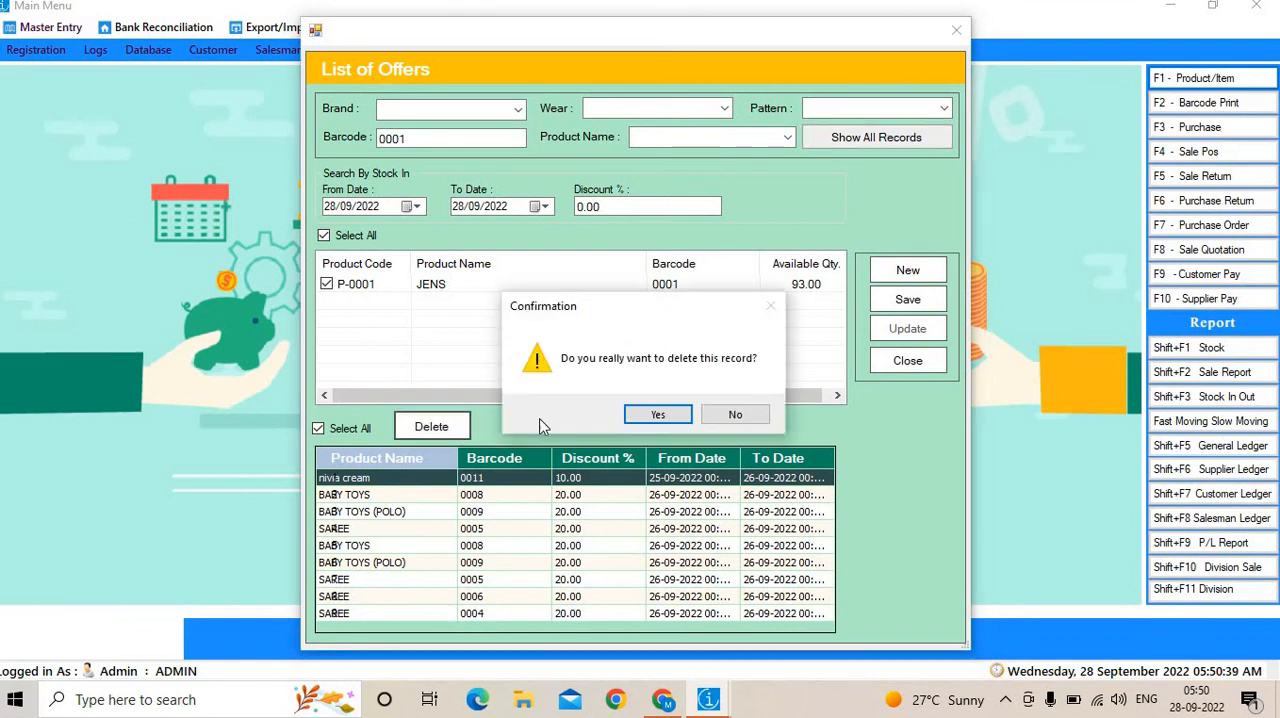
click(660, 417)
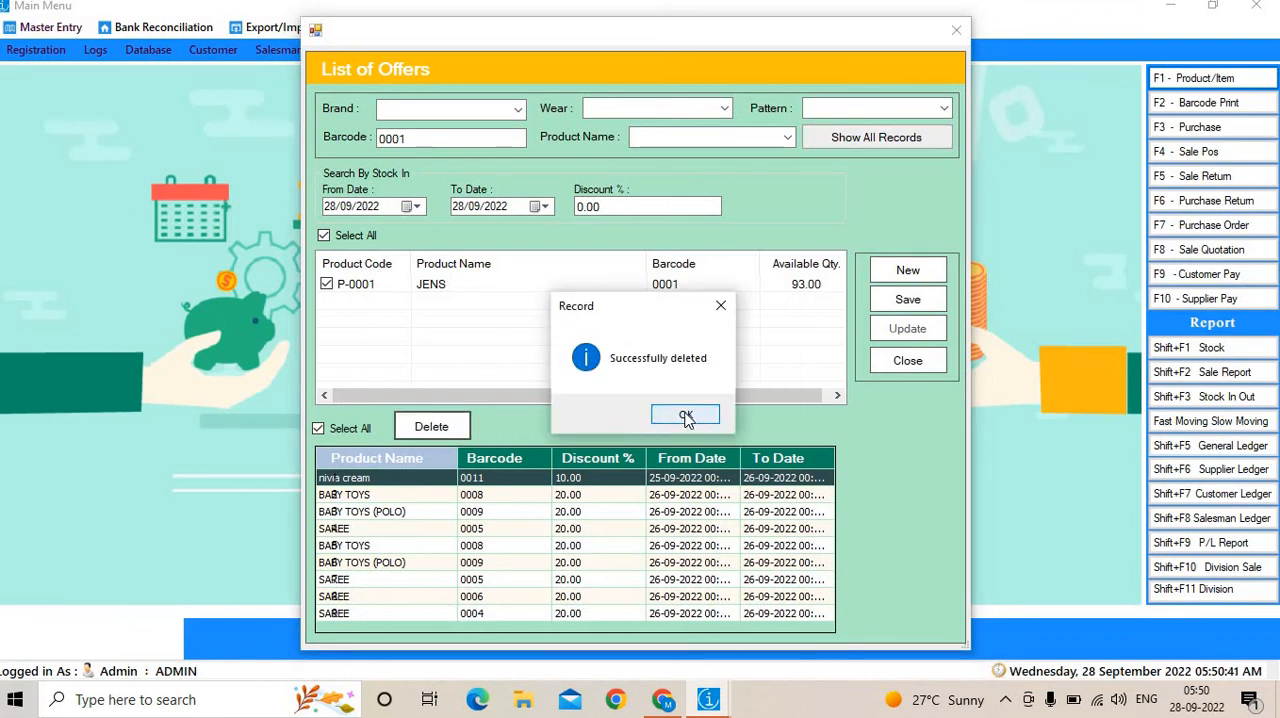
click(686, 416)
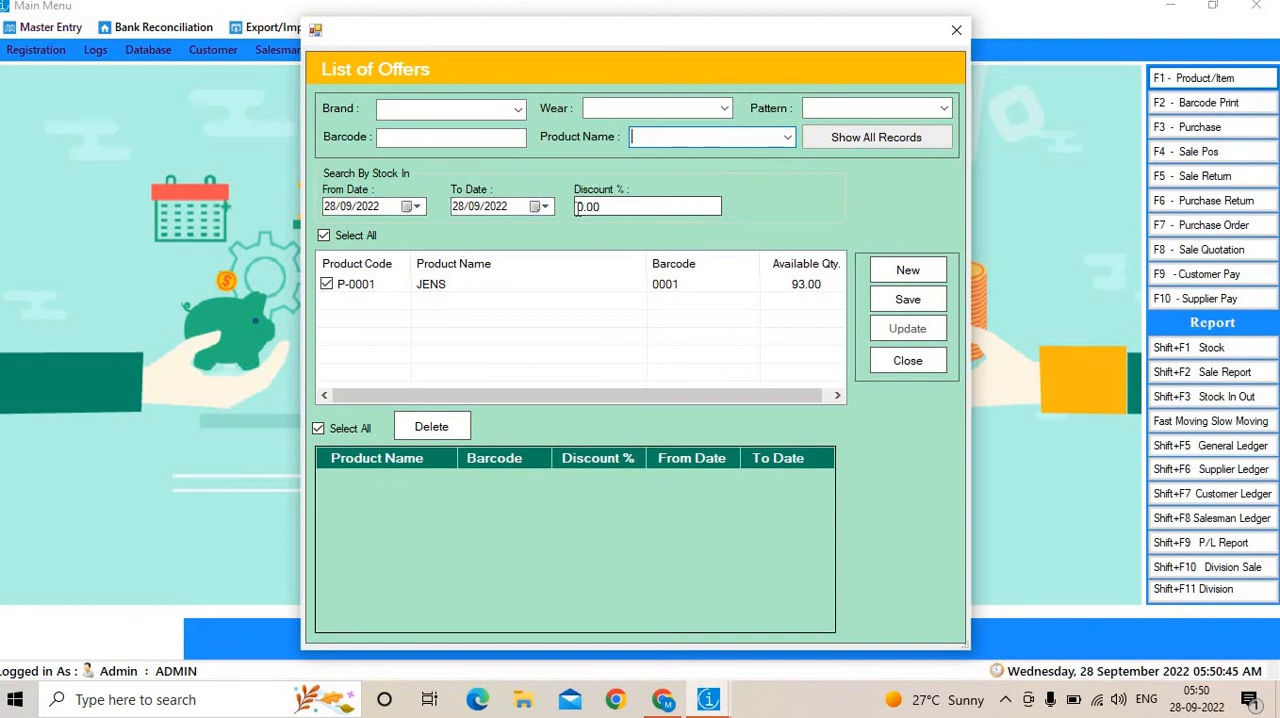
Save a 10% discount offer on JENS with an end date of 30/09/2022, and close the offers form.
click(545, 206)
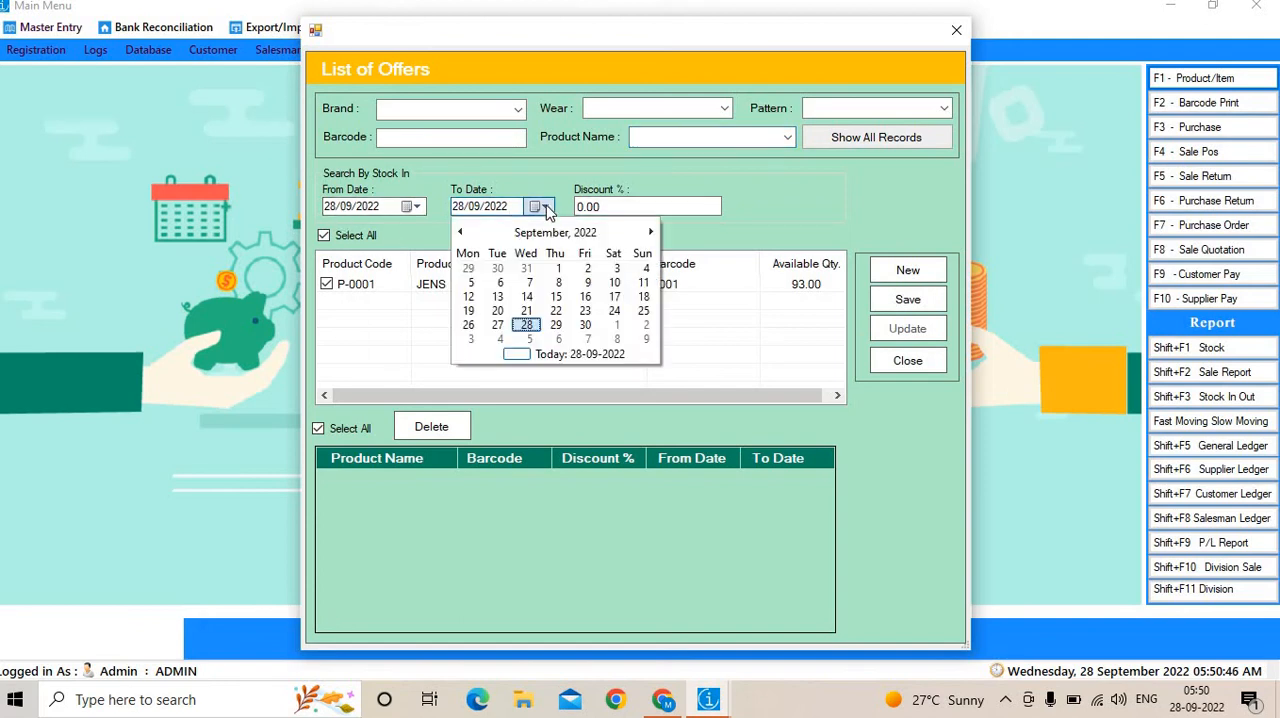
click(589, 327)
key(Tab)
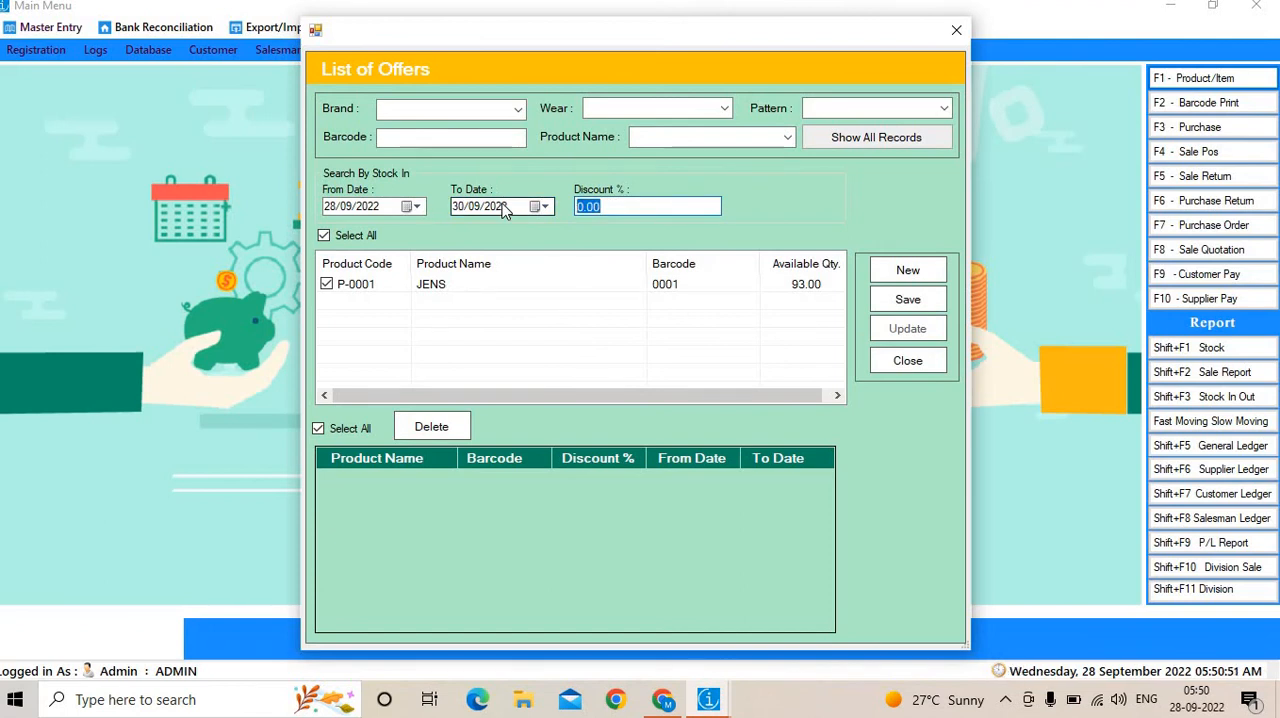
text(10)
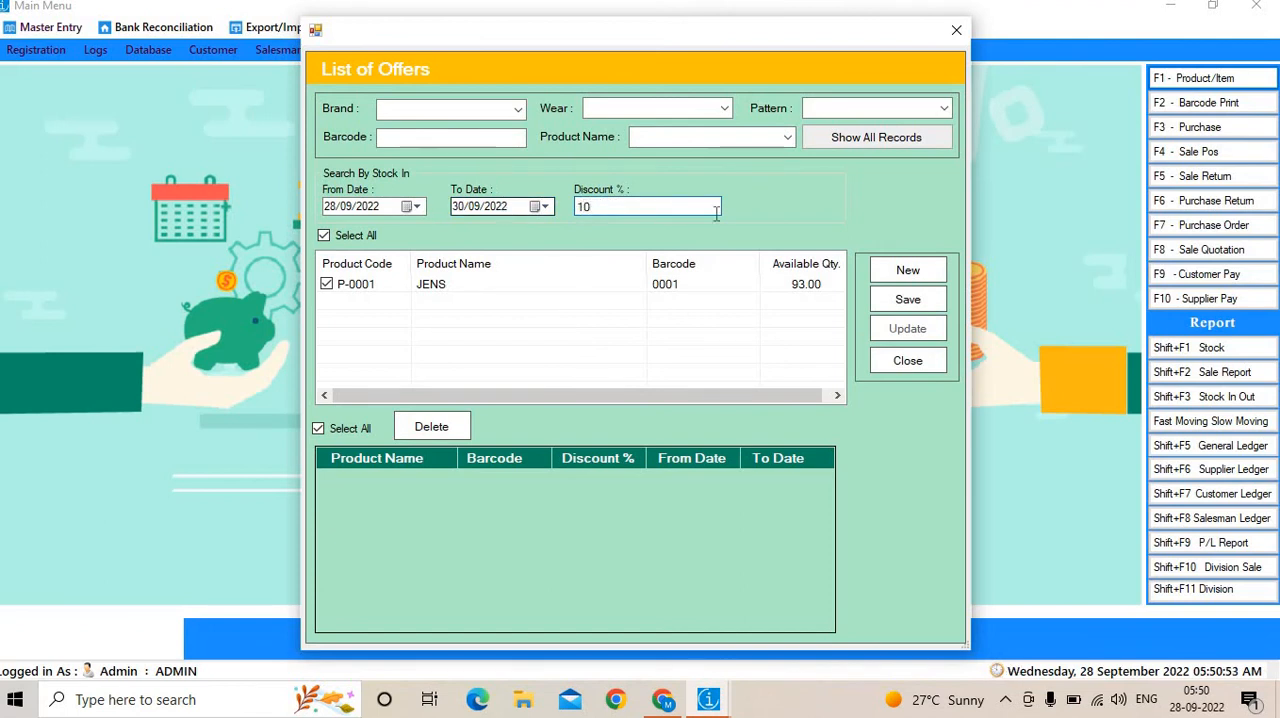
click(920, 305)
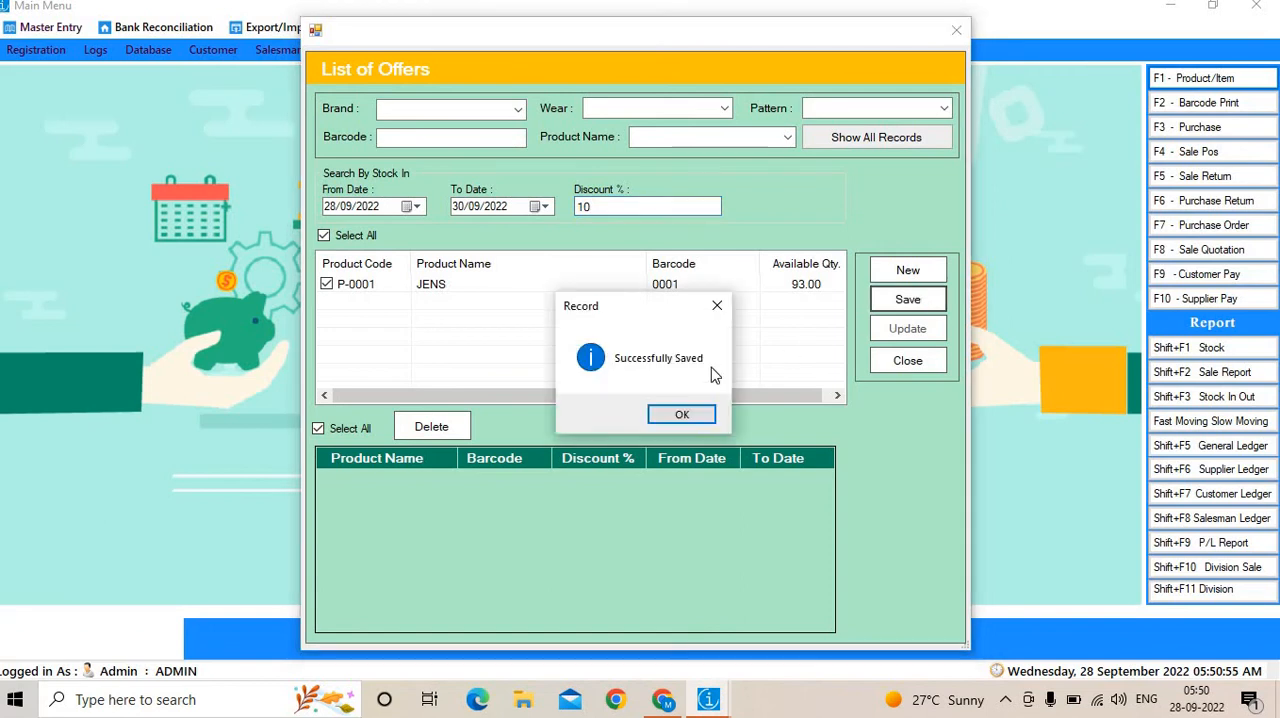
click(682, 416)
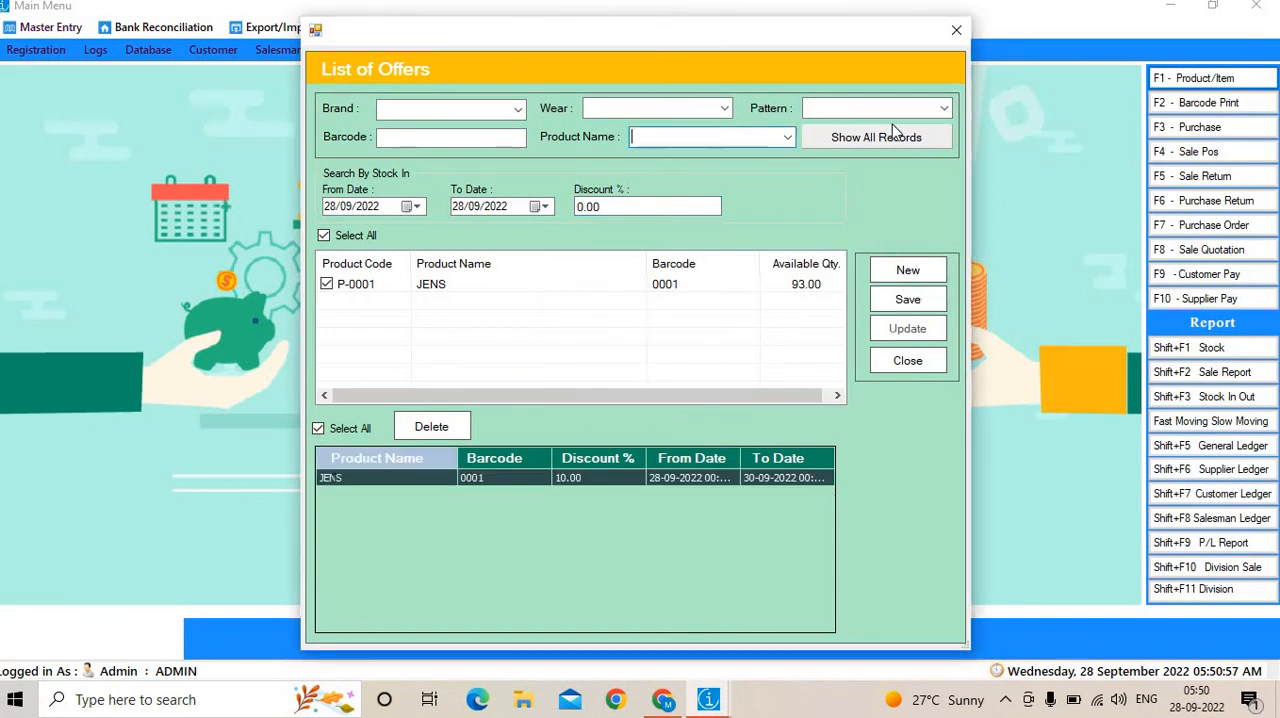
click(956, 30)
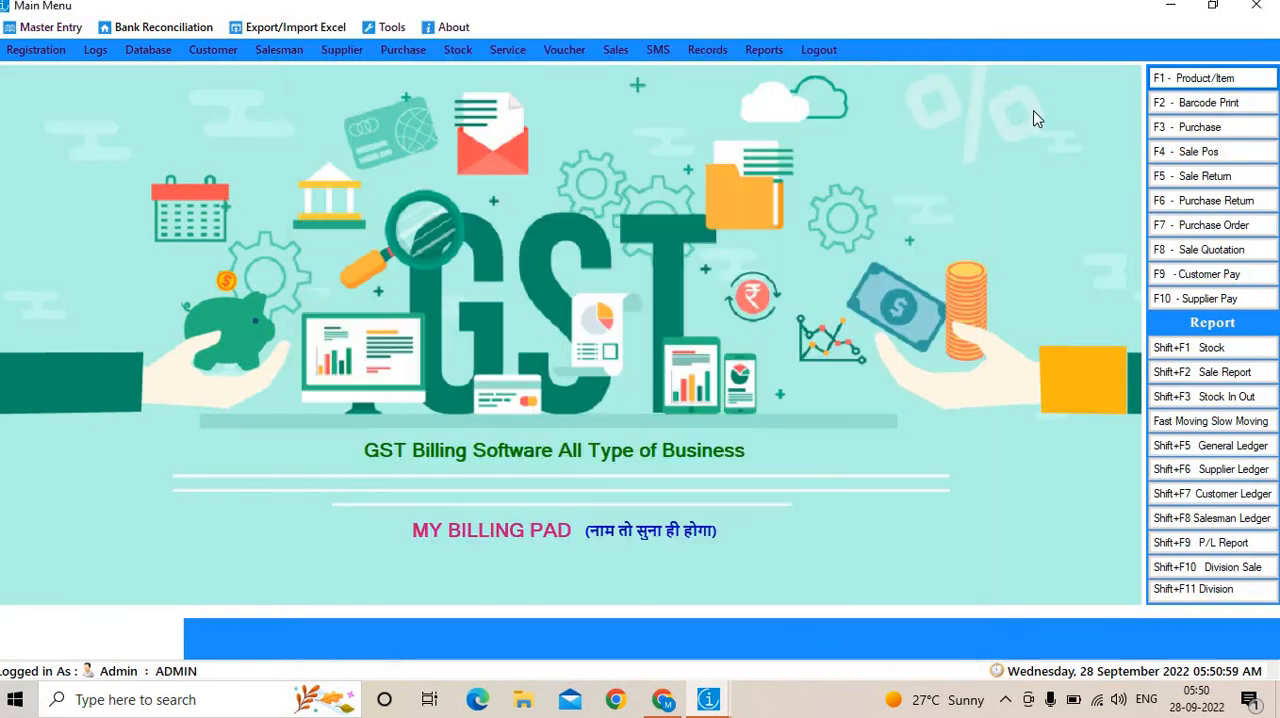
Start a maximized point-of-sale invoice and add two units of barcode 0001, accepting the product offer.
click(1185, 153)
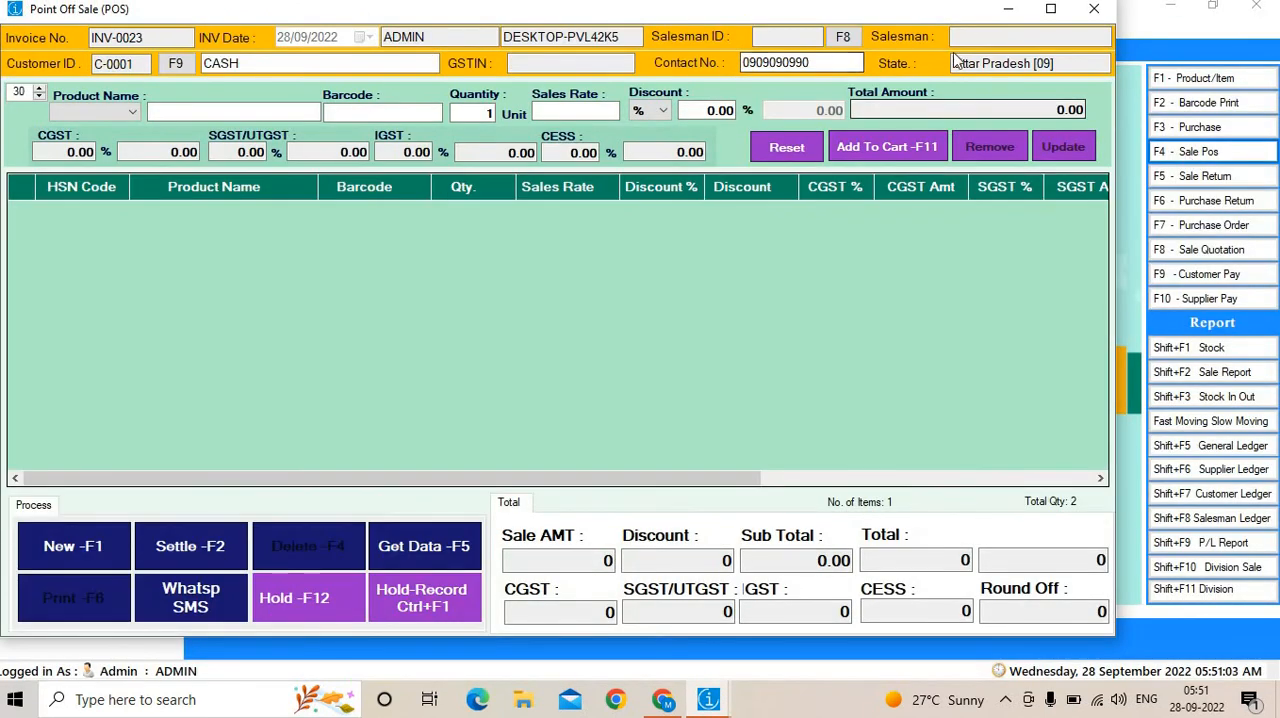
click(1058, 9)
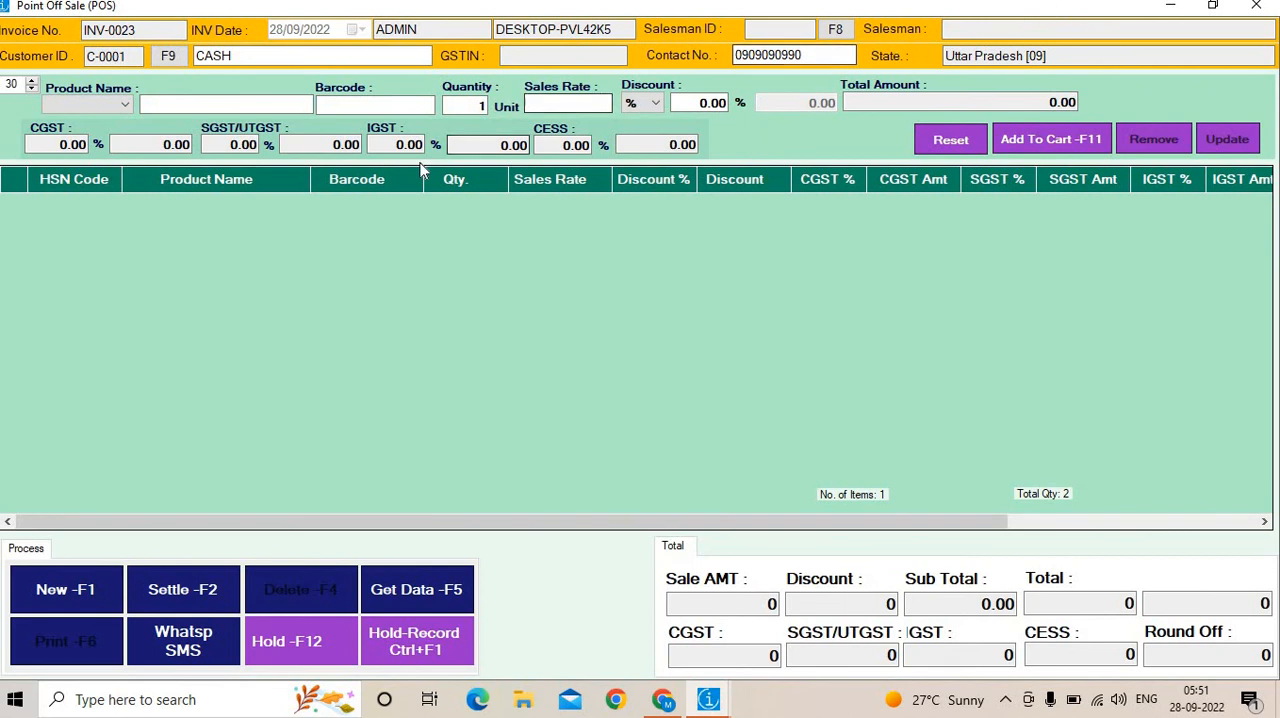
click(387, 104)
text(0001)
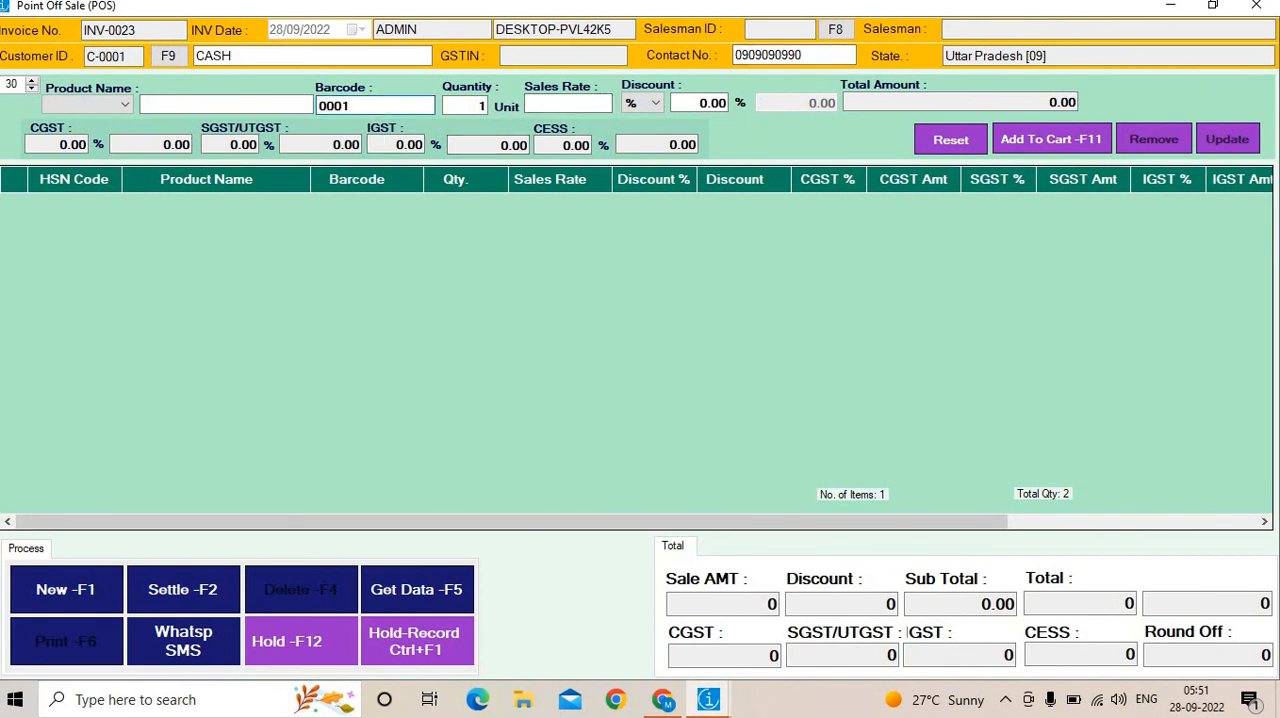
key(Return)
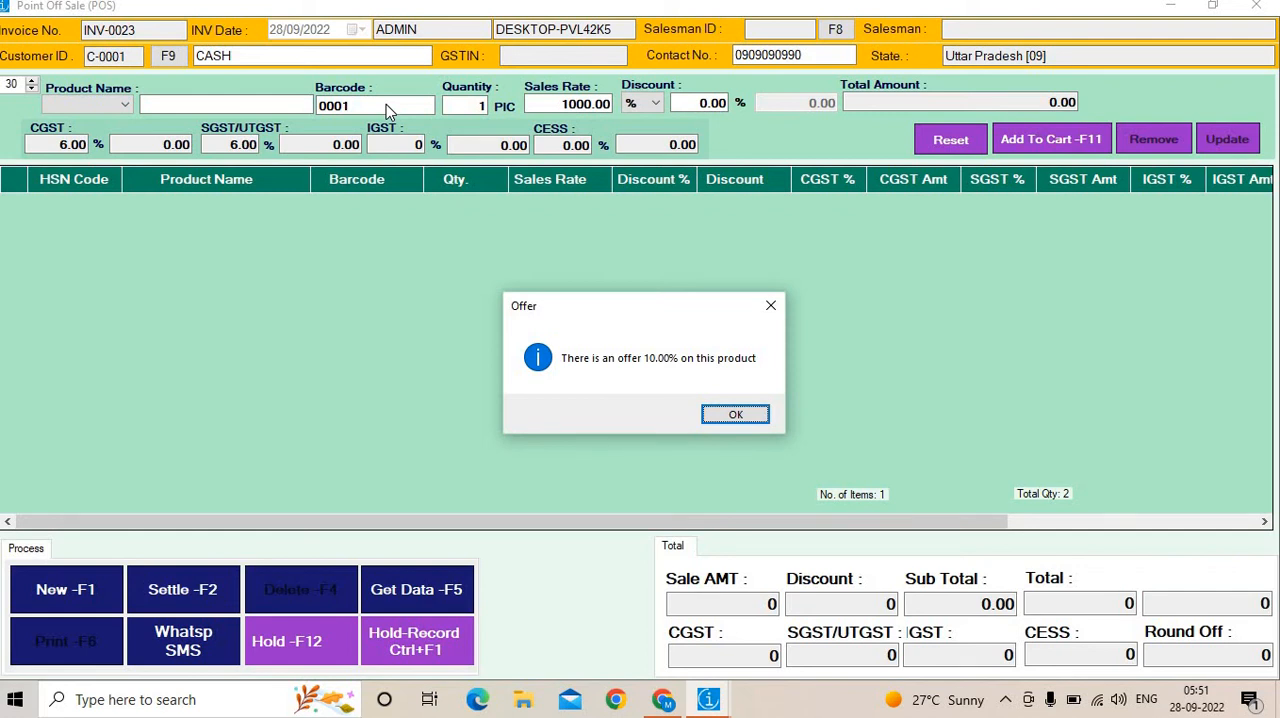
key(Return)
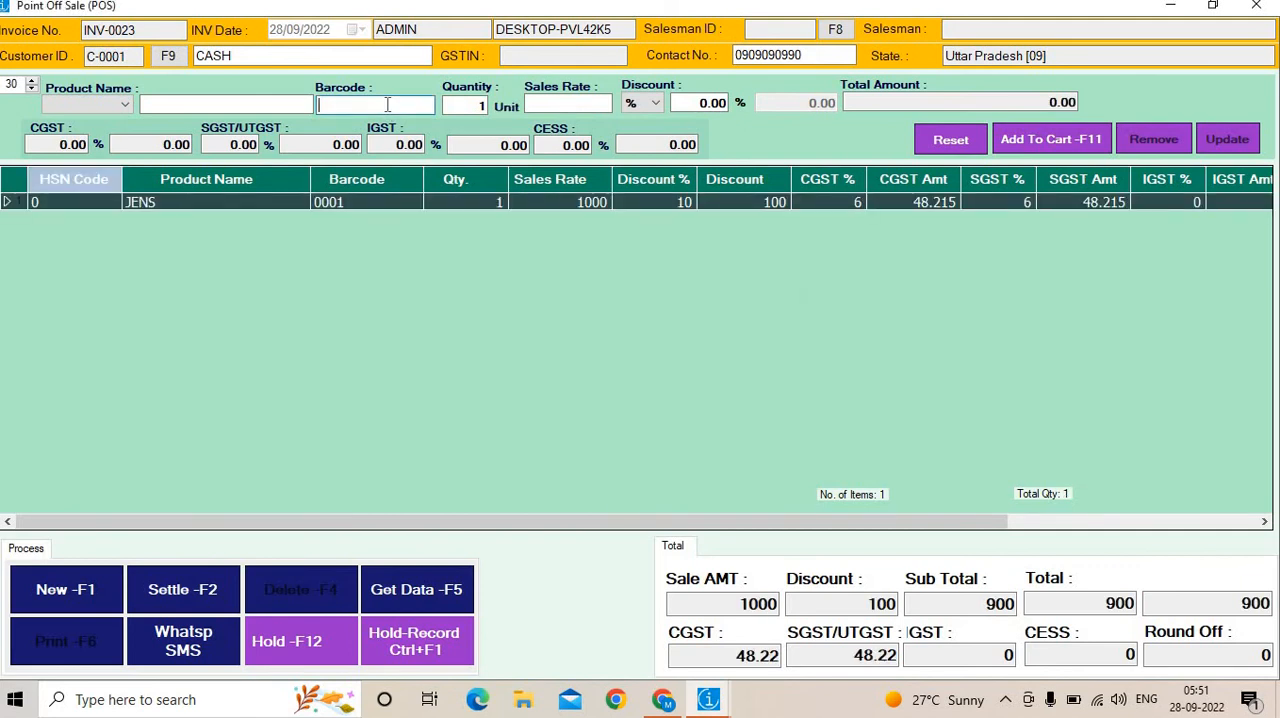
text(0001)
key(Return)
Add one unit of the product with barcode 0002 to the invoice.
key(Return)
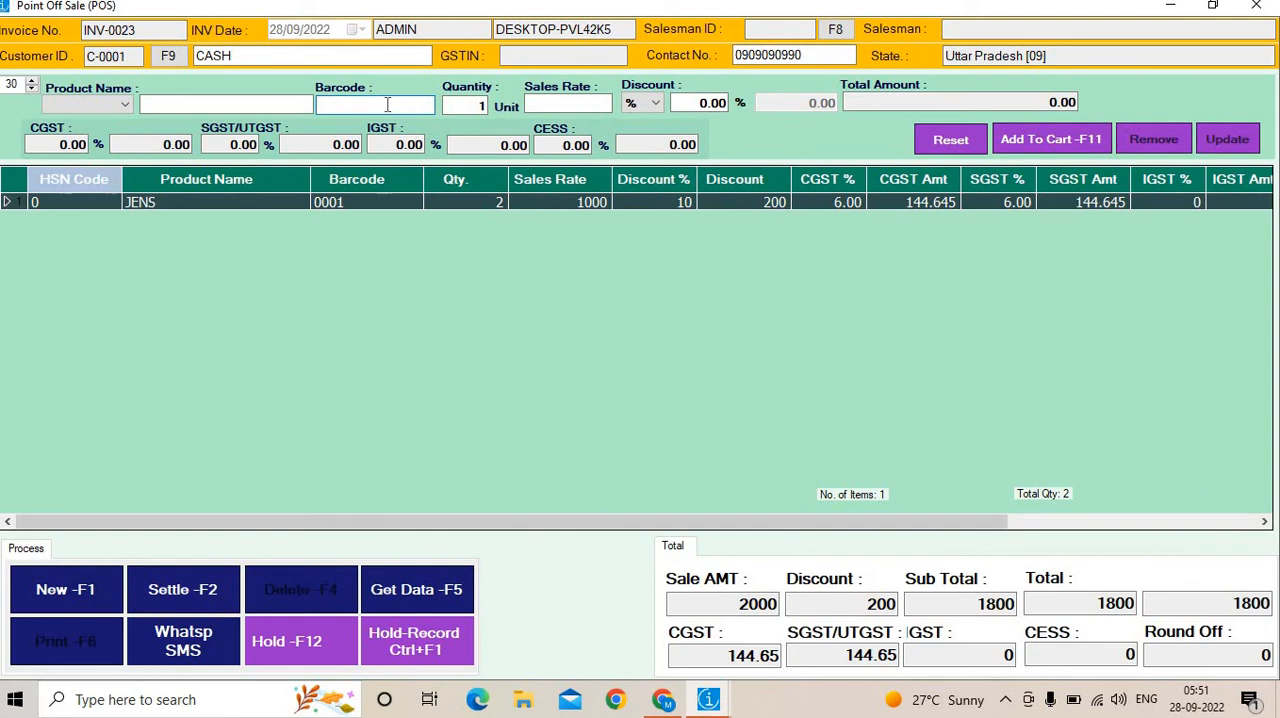
text(0000)
text(2)
key(Return)
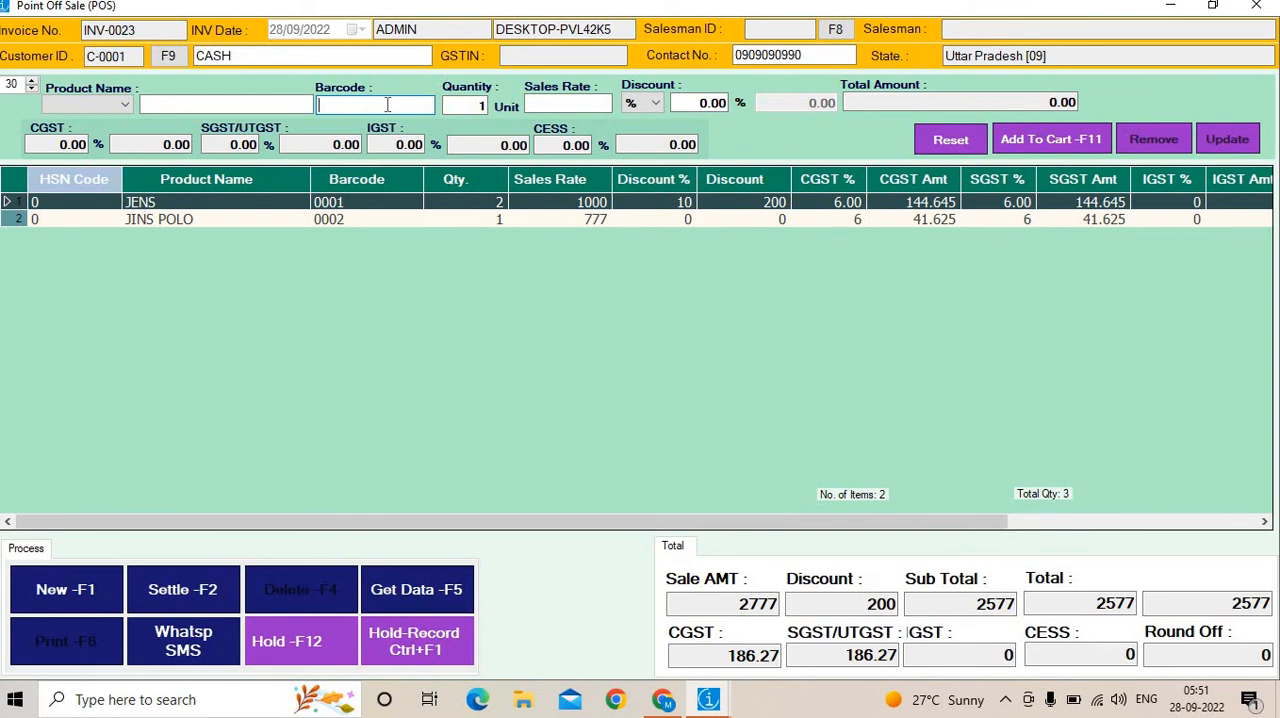
Try the amount-based discount type on the JINS POLO line, then reset the line entry and close the invoice.
click(394, 220)
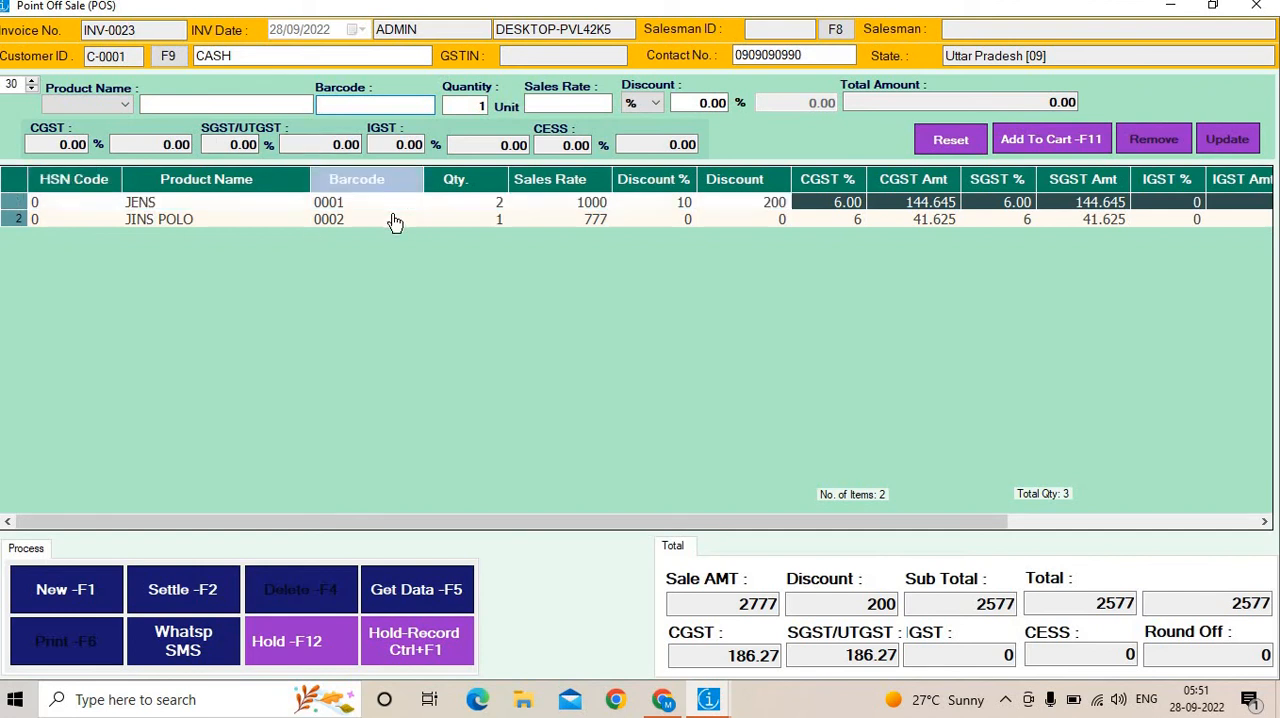
click(695, 103)
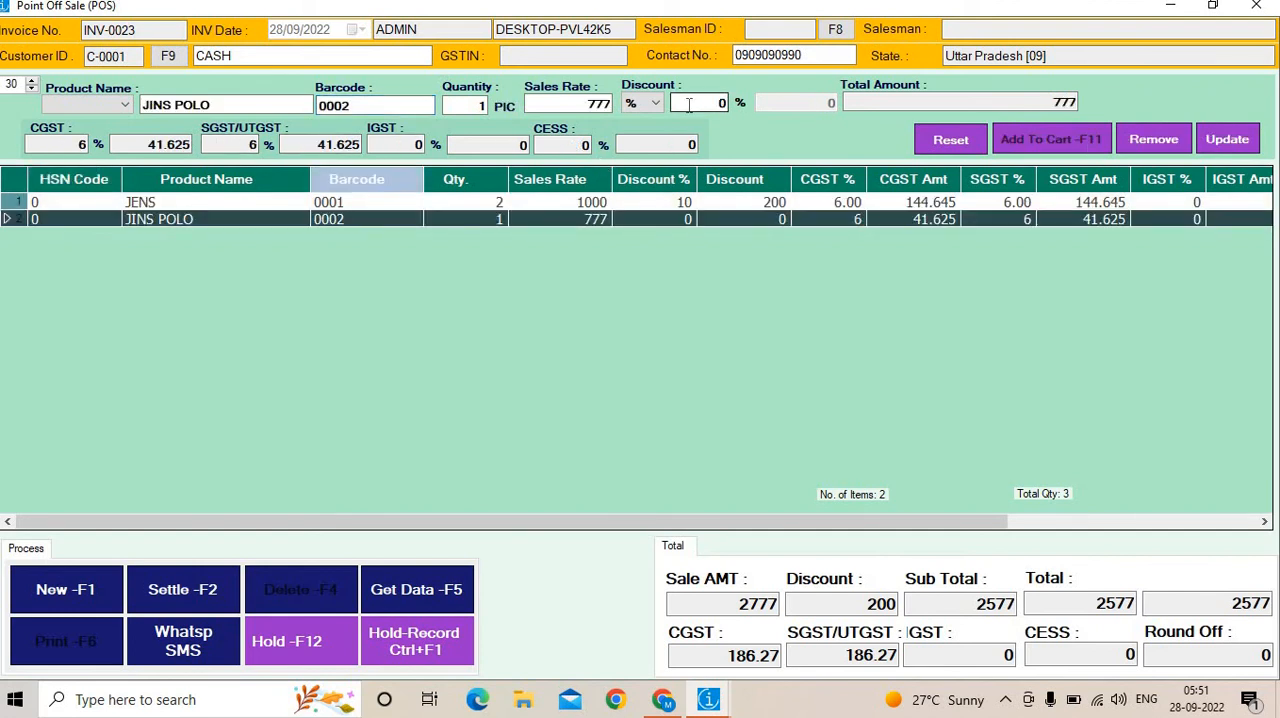
click(630, 108)
click(638, 139)
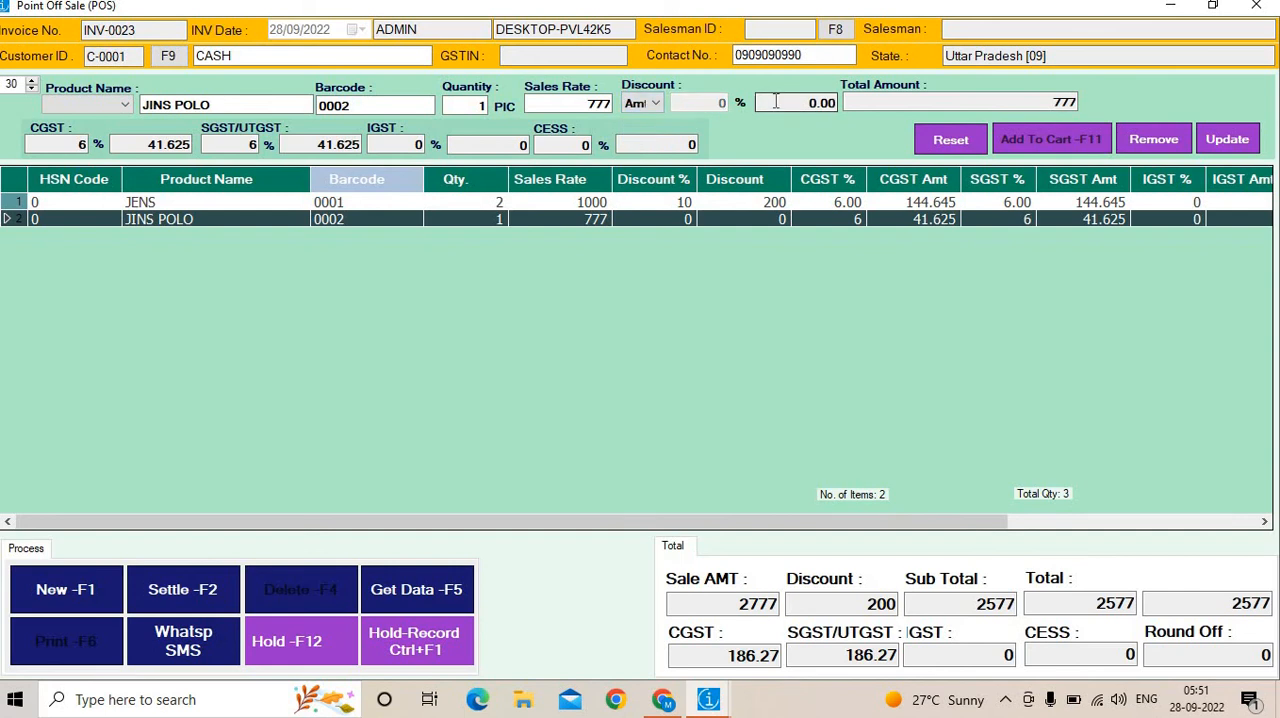
drag(798, 103, 698, 107)
click(951, 140)
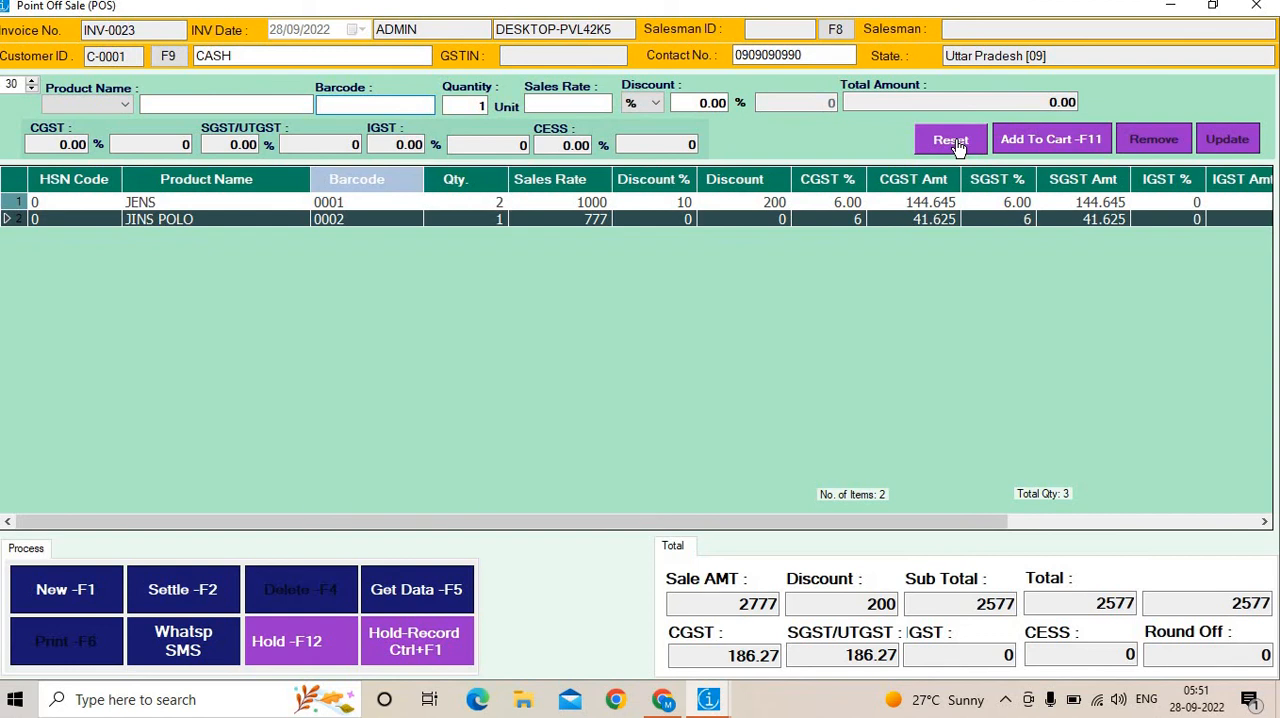
click(1266, 6)
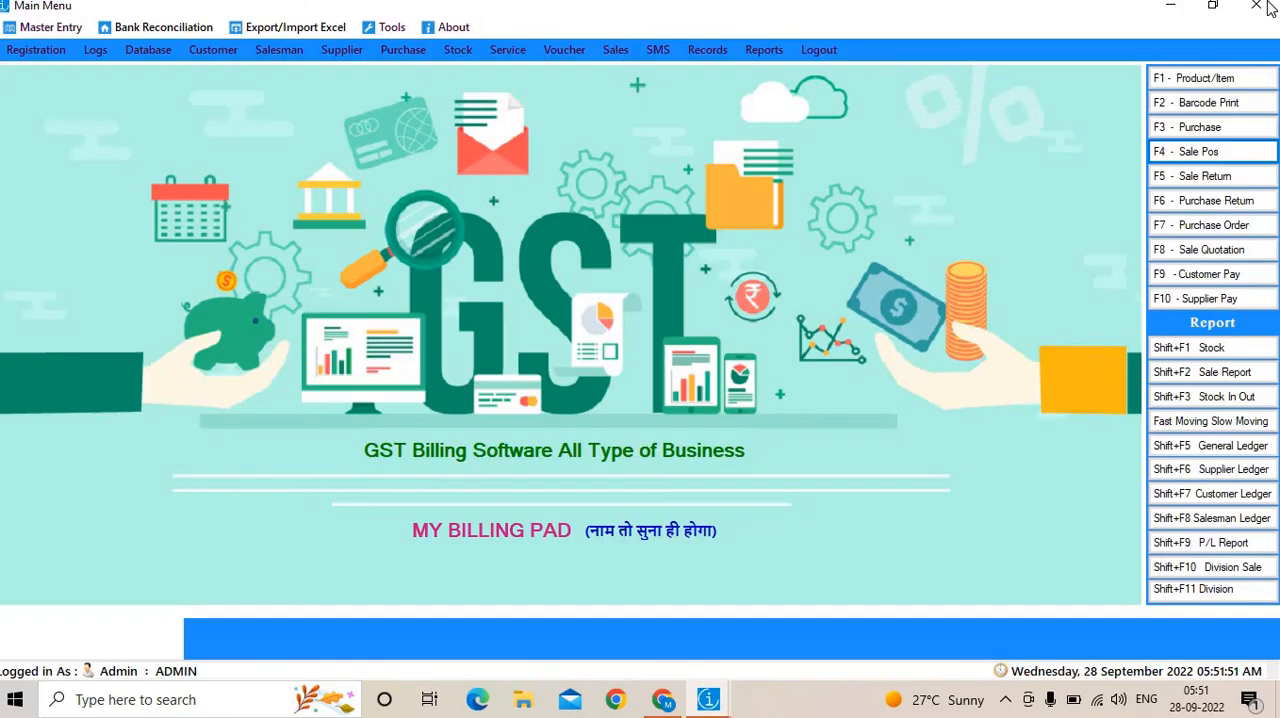
Examine the On Qty and Free Qty fields in the Offer Management 1 form, and close it without saving.
click(73, 32)
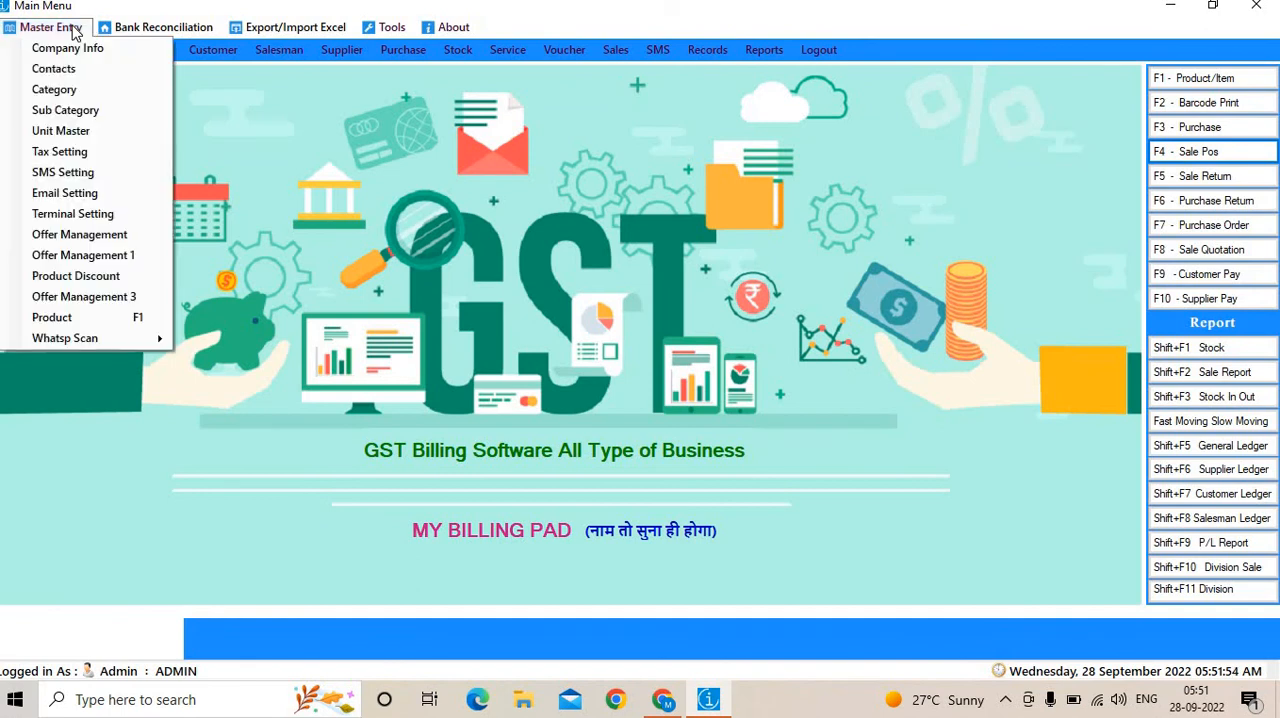
click(100, 257)
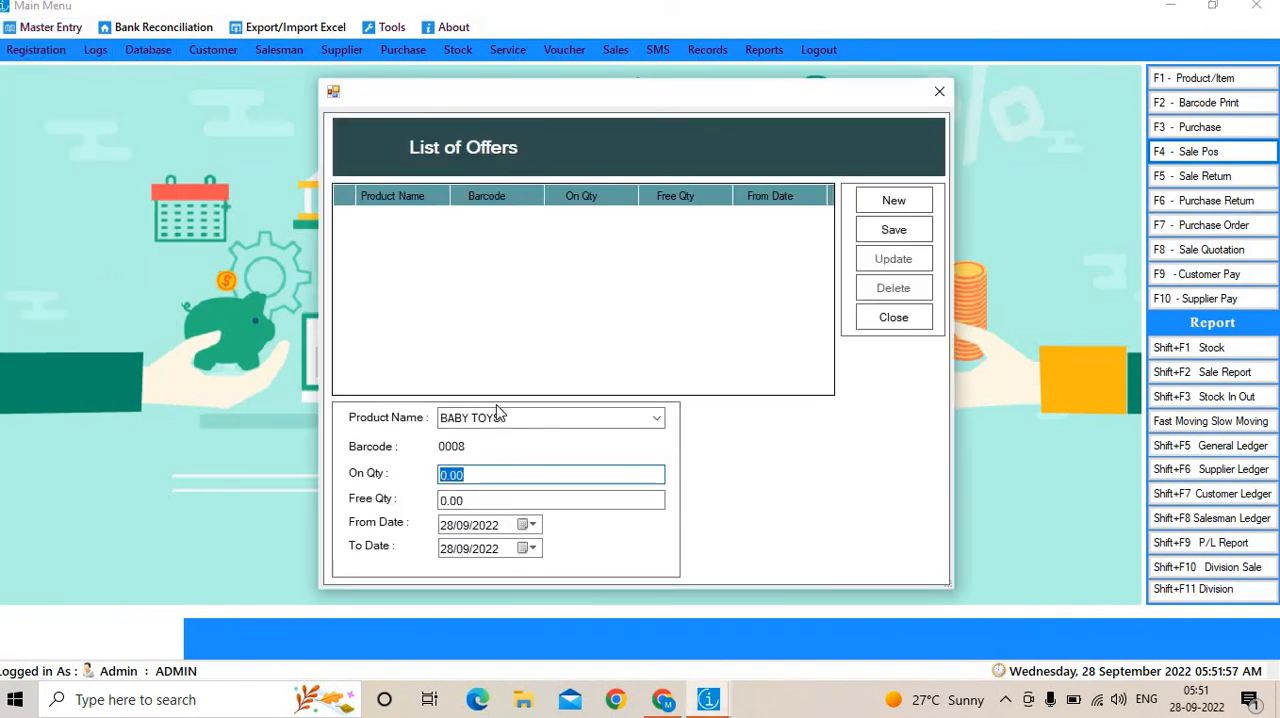
click(471, 475)
click(472, 500)
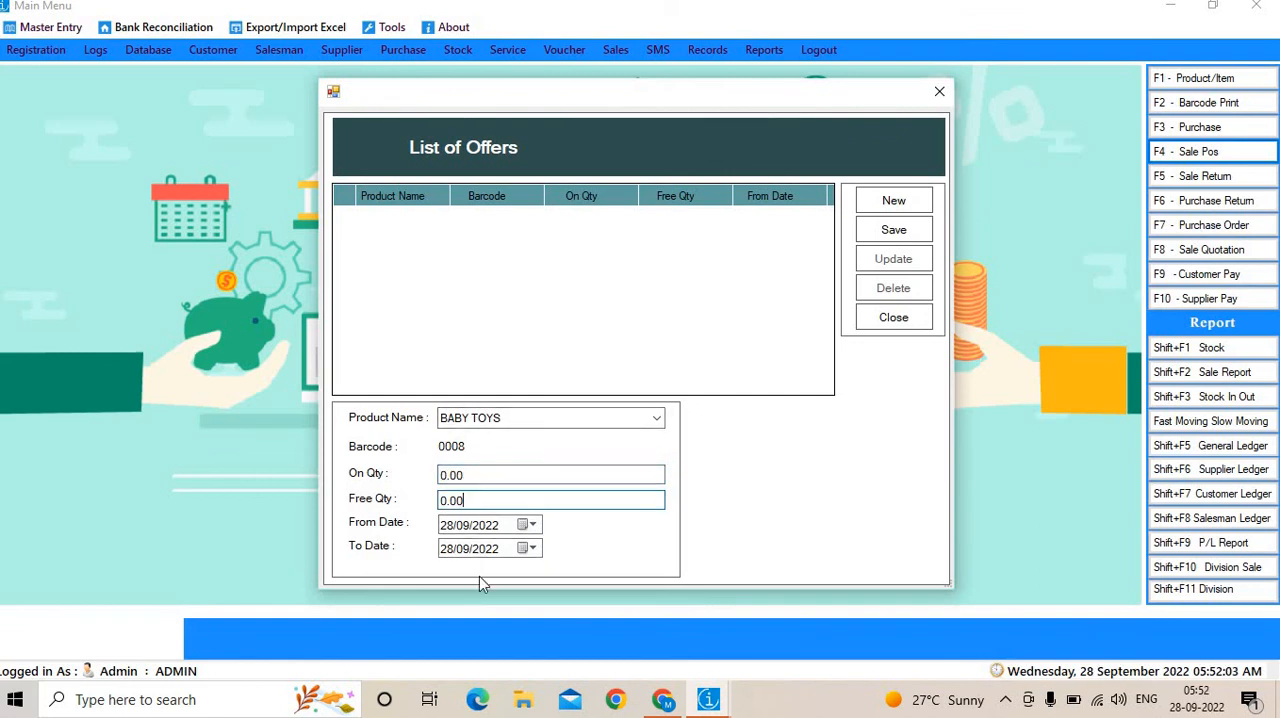
click(909, 318)
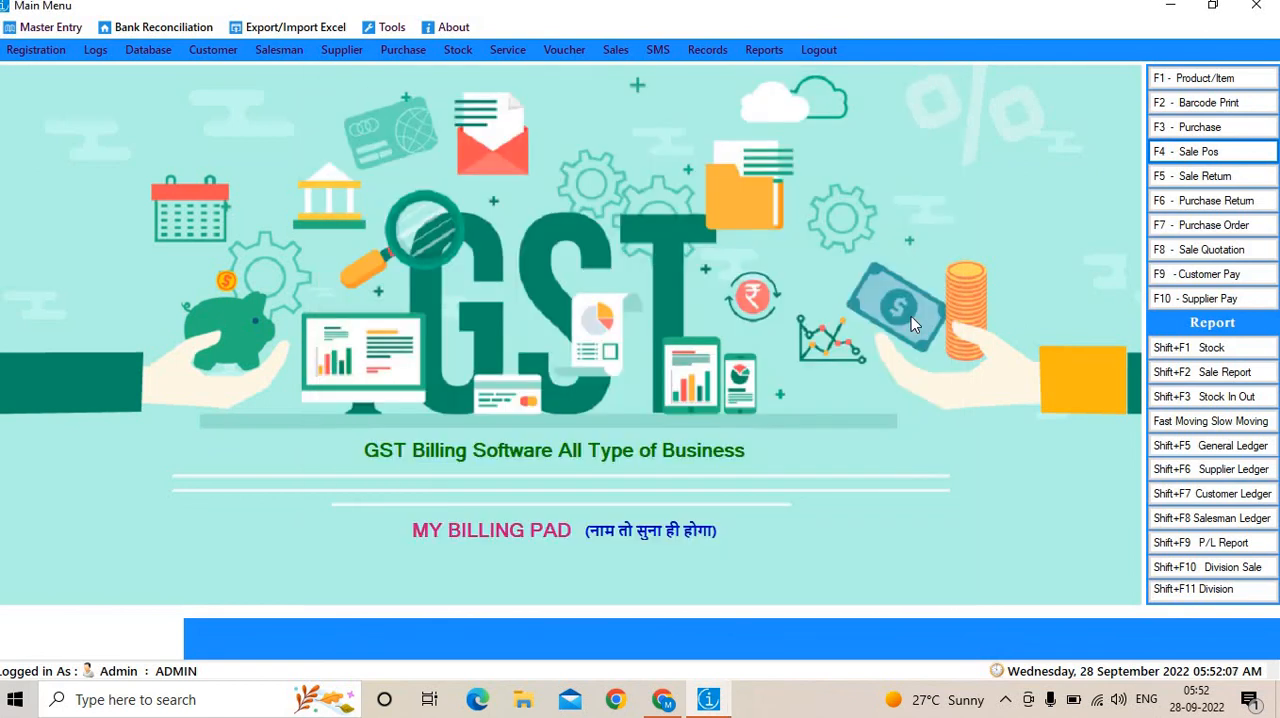